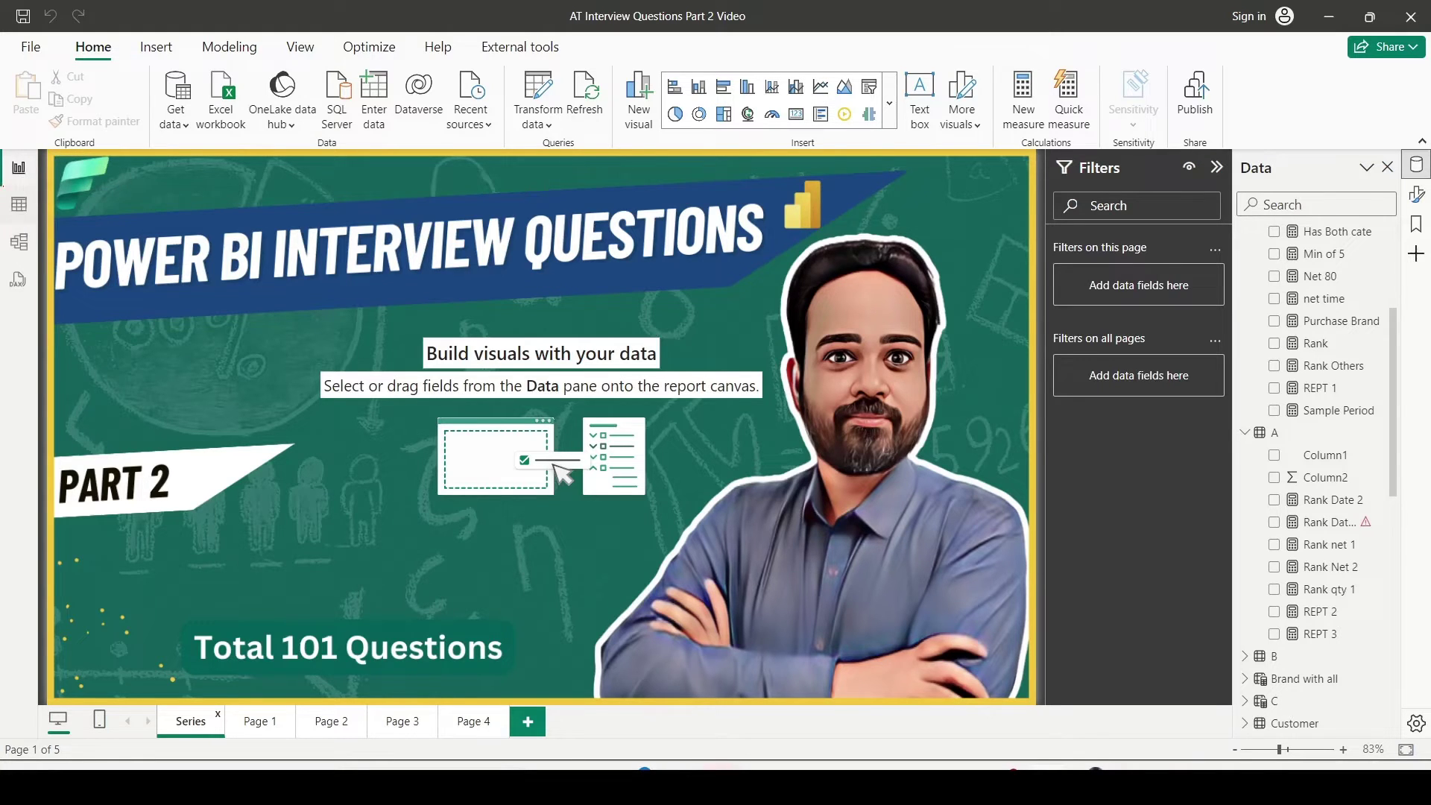
# In Table view, create the calculated table ODD_SERIES = GENERATESERIES(1,11,2).
pyautogui.click(18, 204)
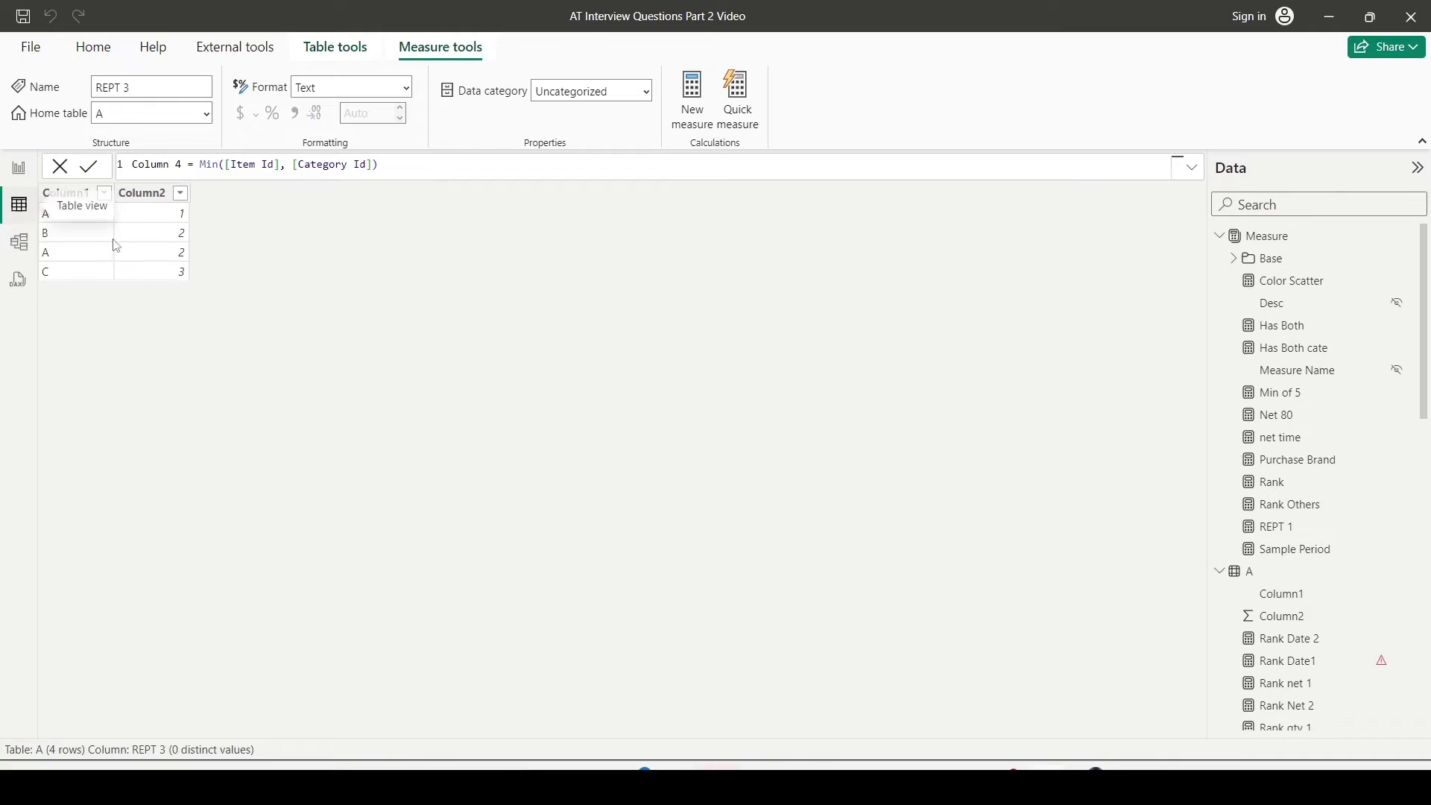
pyautogui.click(1254, 237)
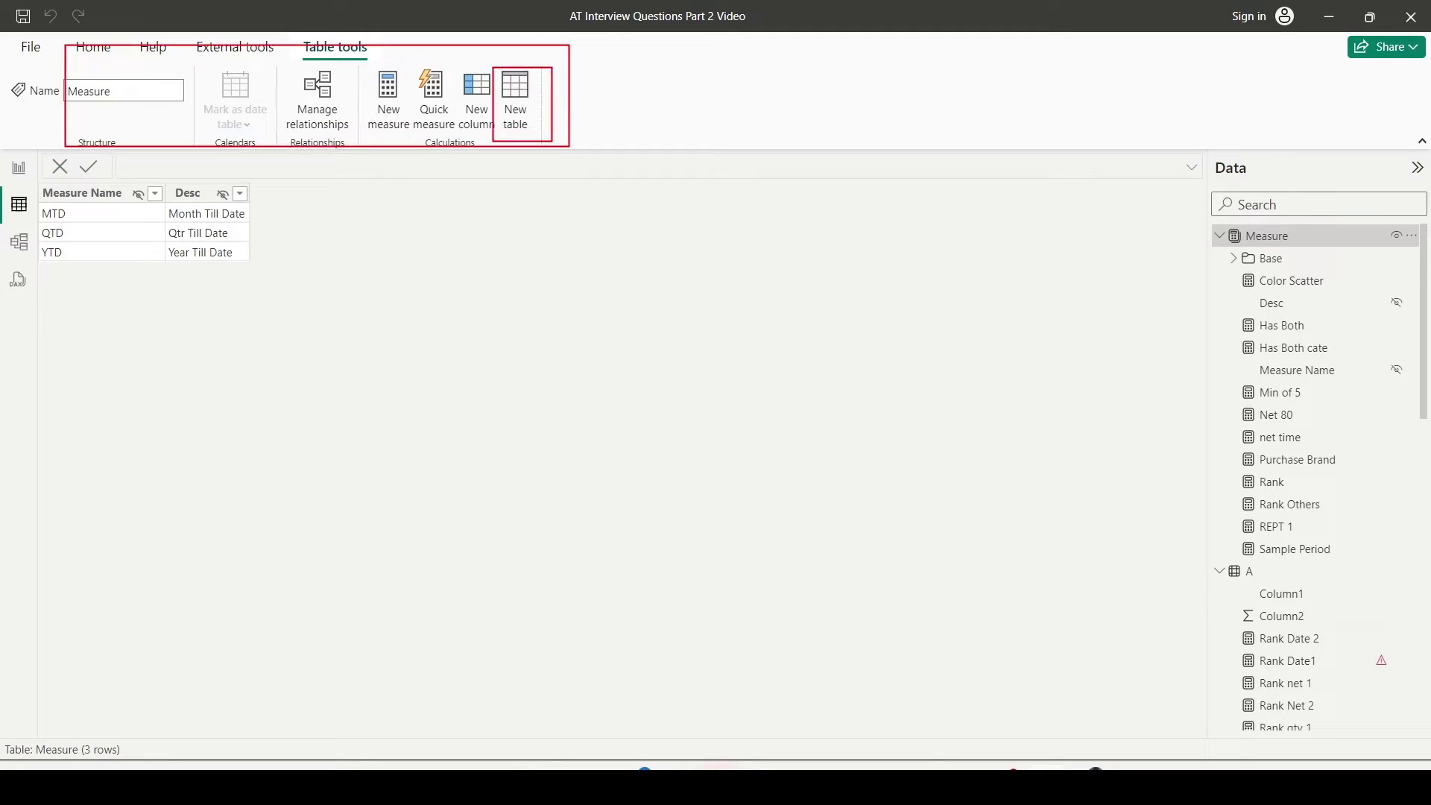
pyautogui.click(515, 97)
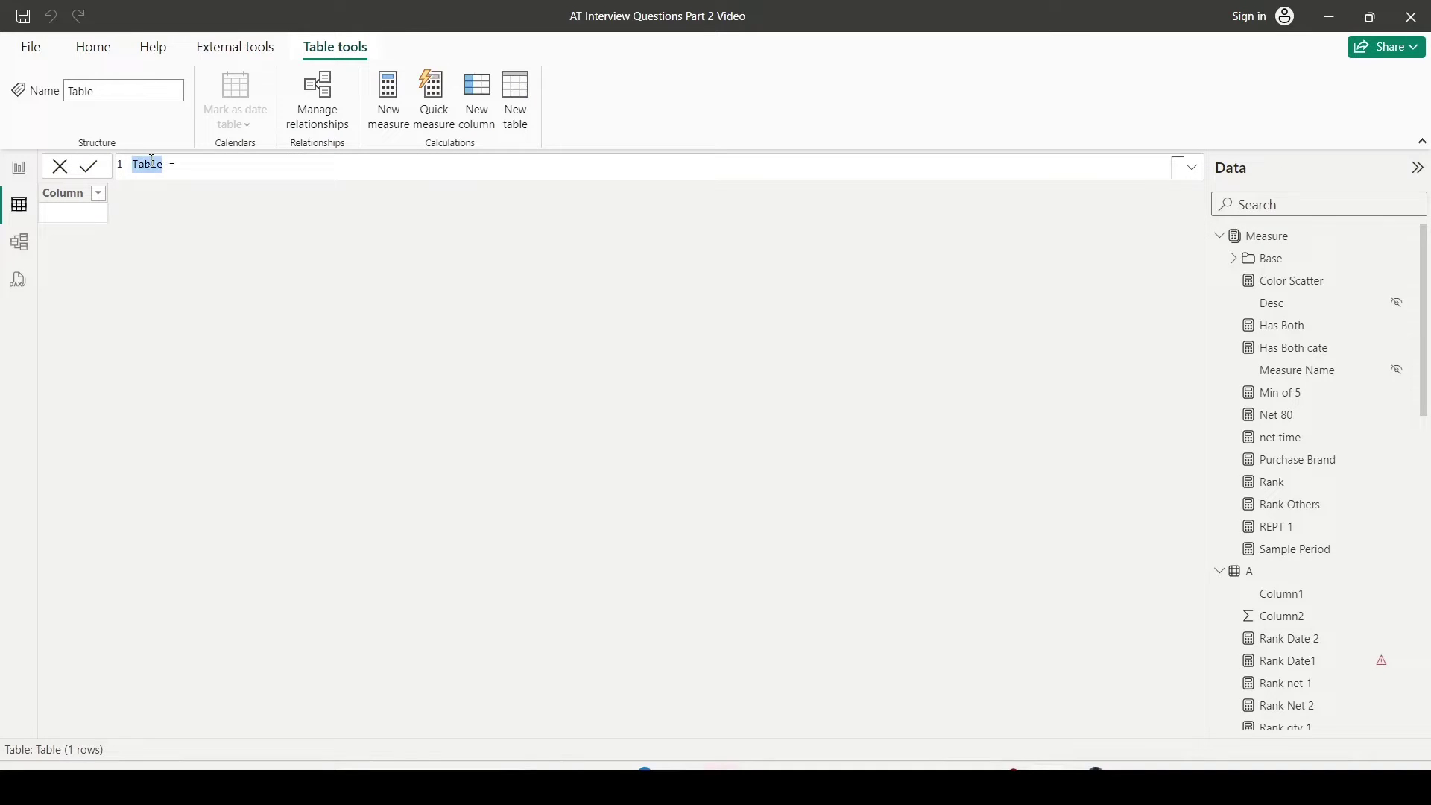
pyautogui.write('ODD_SERIES')
pyautogui.press('End')
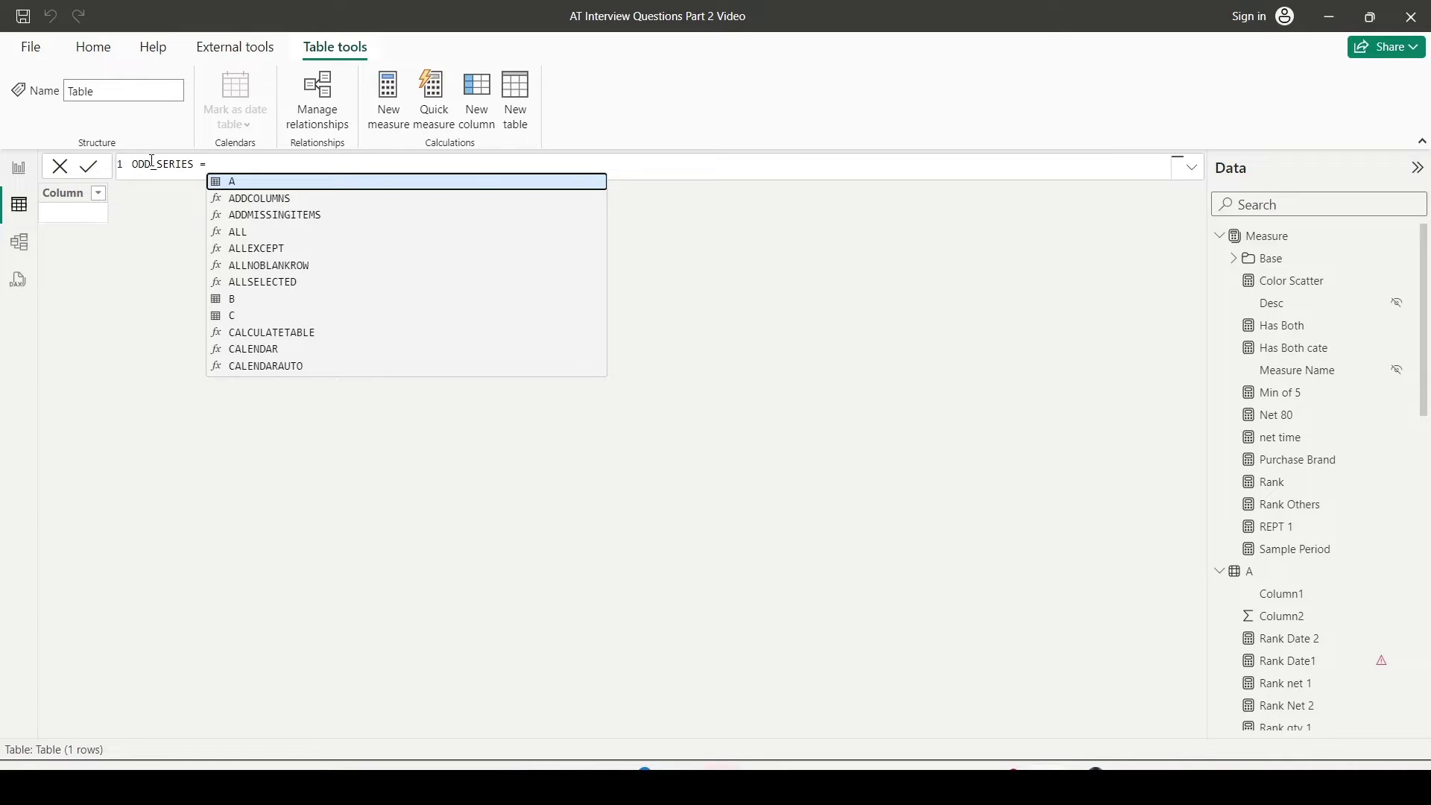
pyautogui.write('ge')
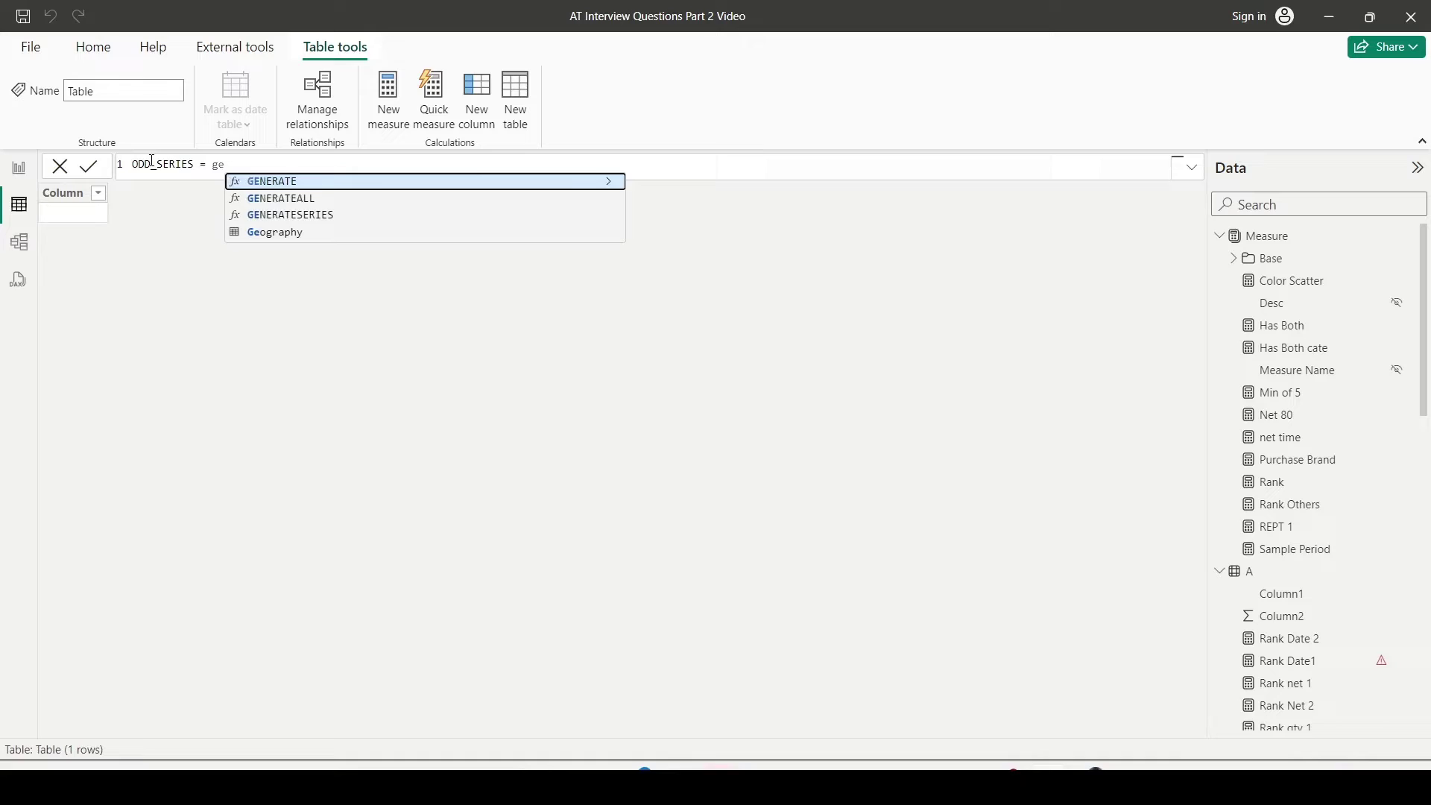
pyautogui.press('Down')
pyautogui.press('Down')
pyautogui.press('Tab')
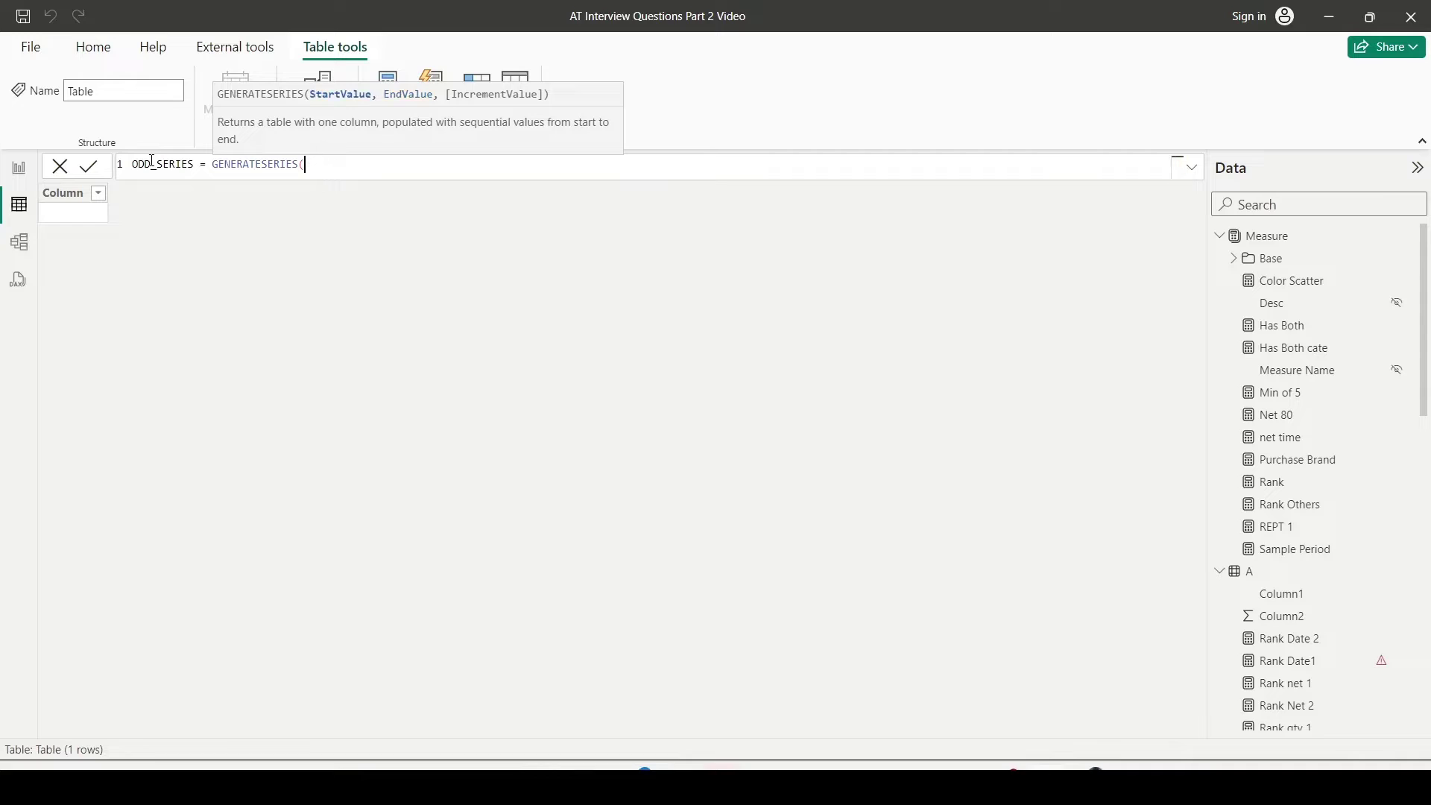
pyautogui.write('1,11,2)')
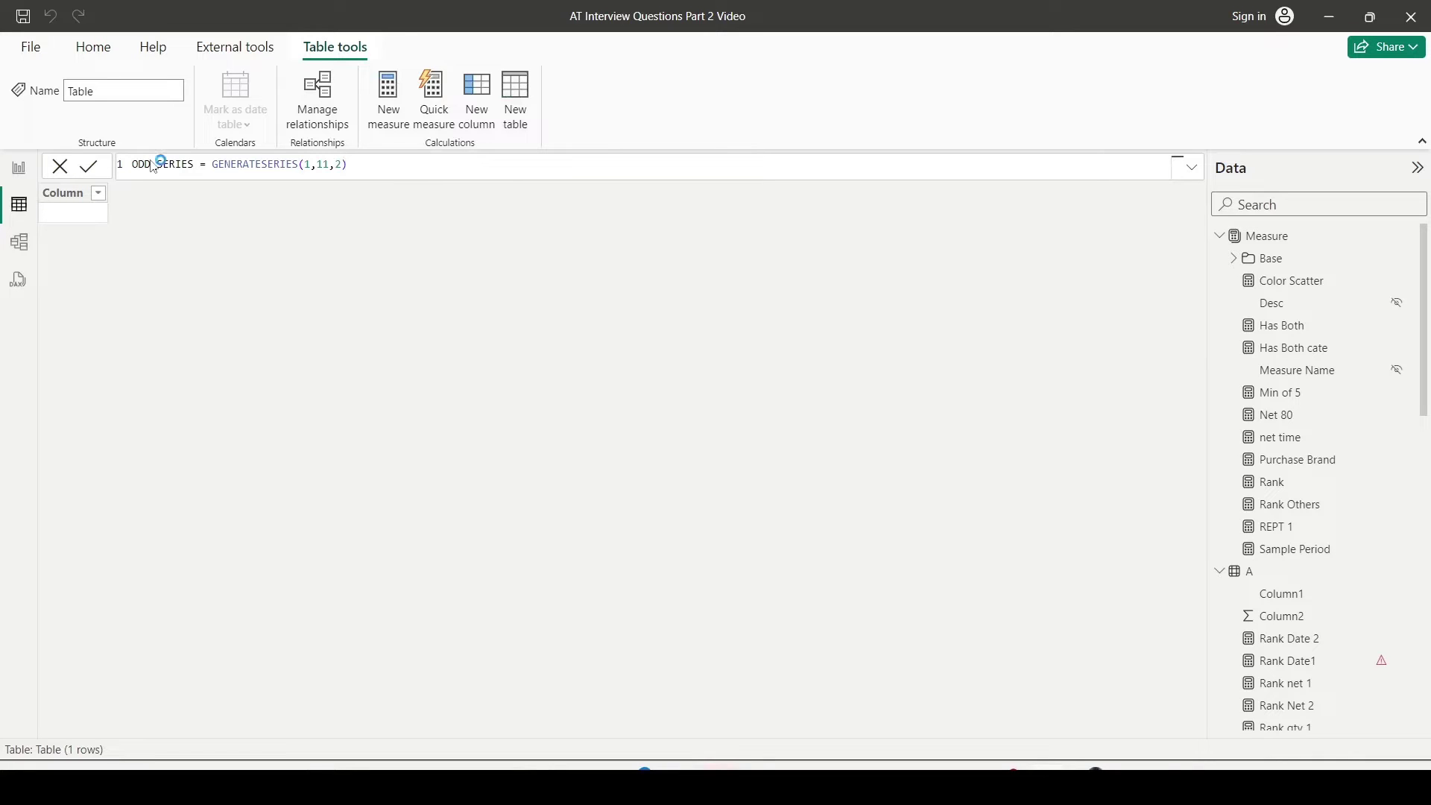
pyautogui.press('Return')
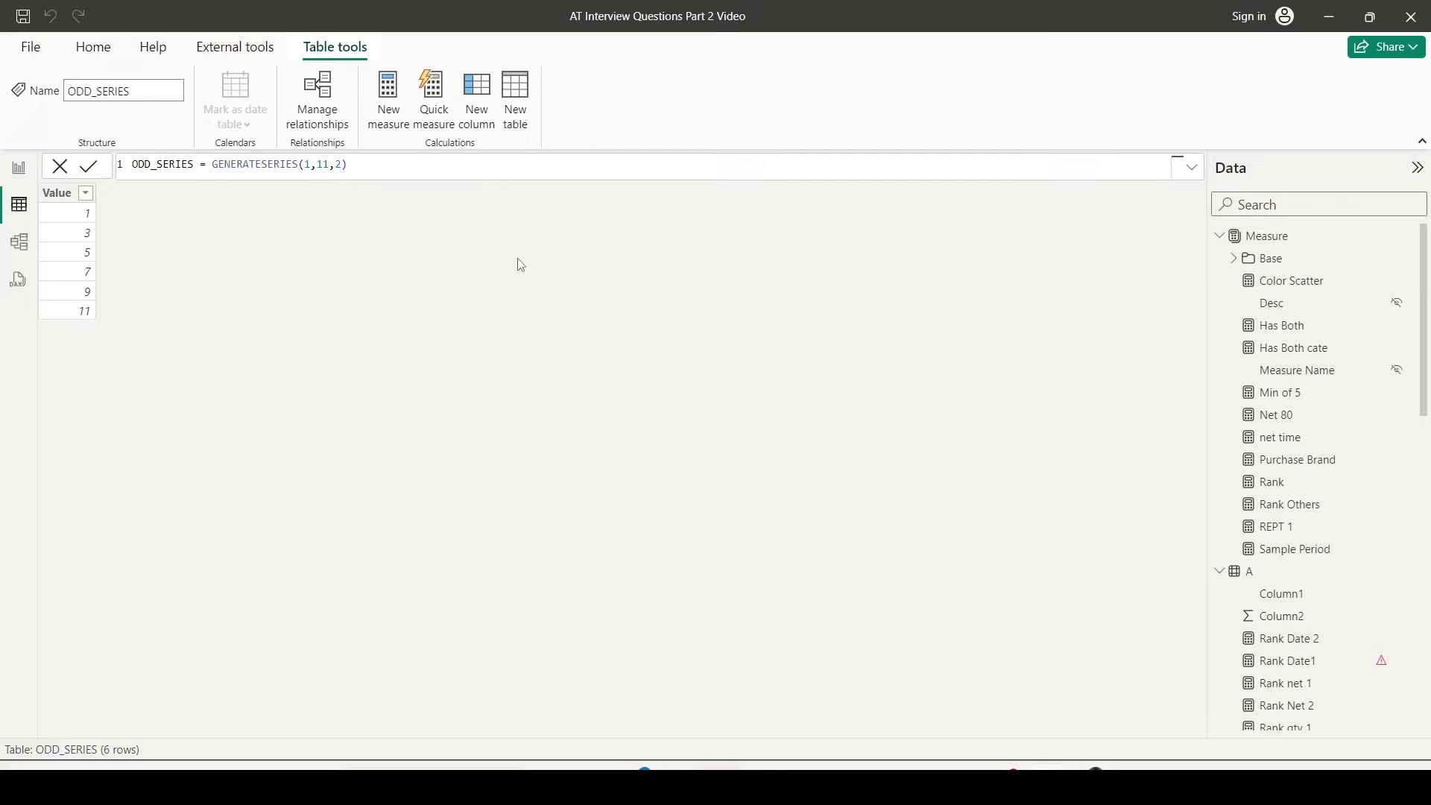
# Copy the ODD_SERIES formula and paste it into a new calculated table.
pyautogui.moveTo(354, 164); pyautogui.dragTo(116, 171)
pyautogui.hotkey('ctrl', 'c')
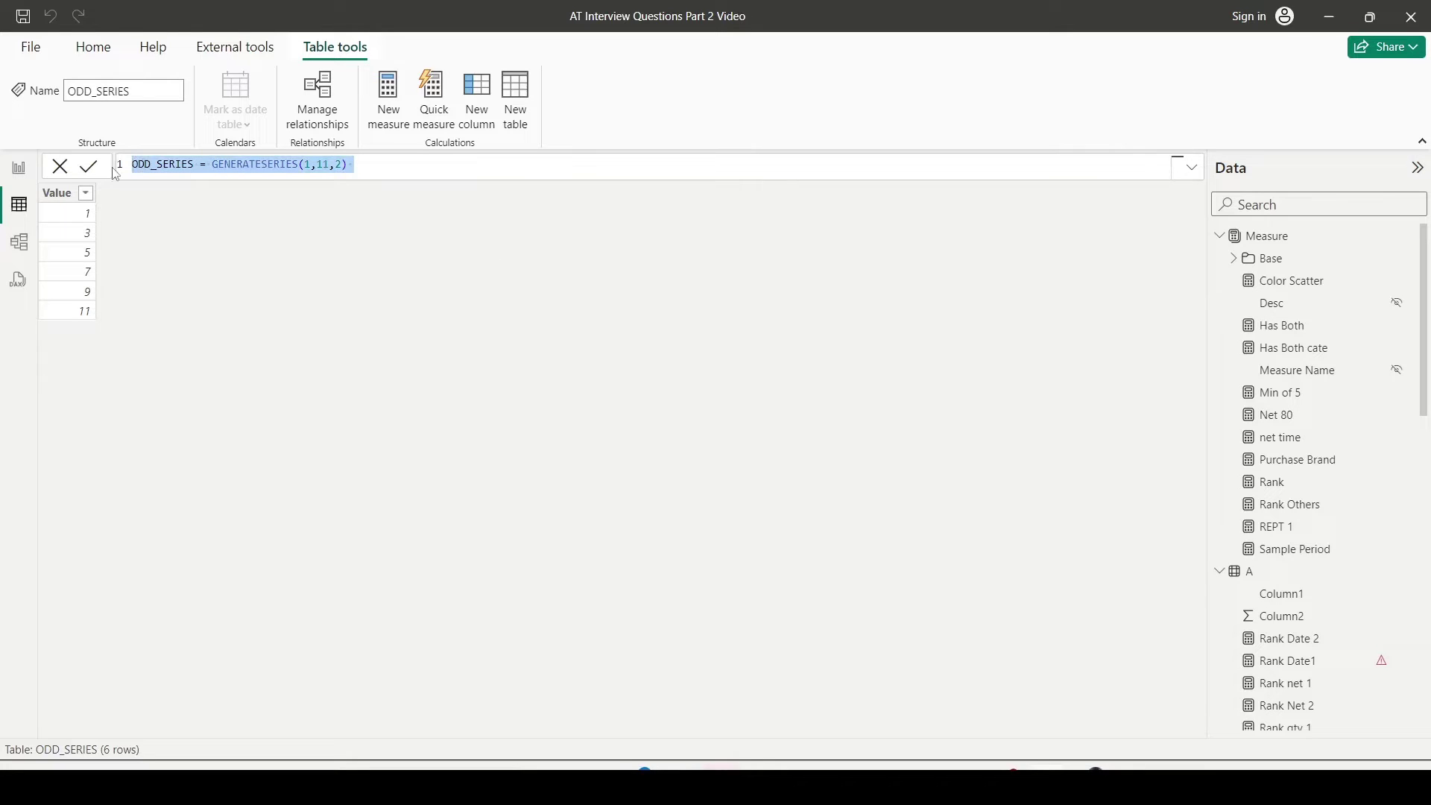
pyautogui.click(520, 104)
pyautogui.click(520, 104)
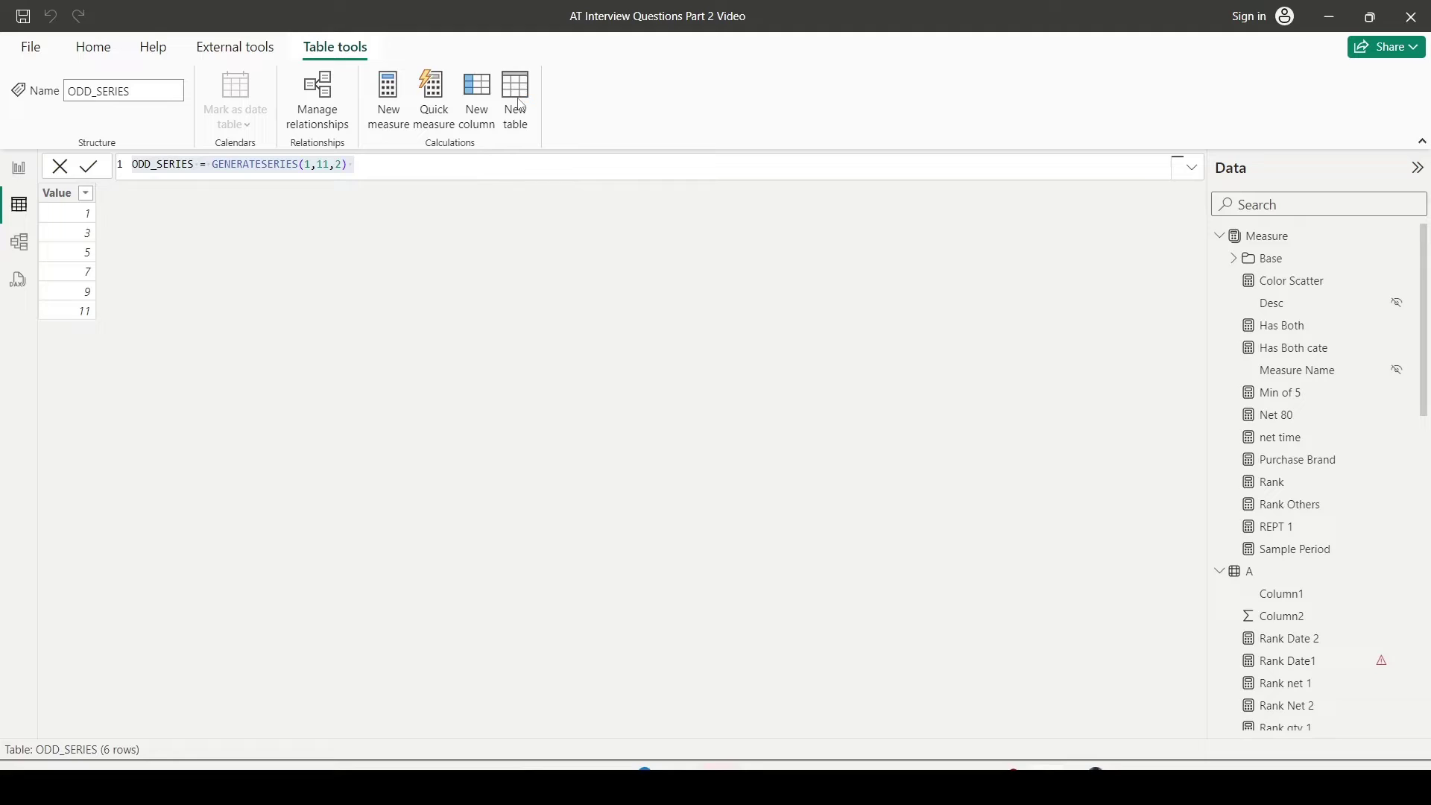
pyautogui.hotkey('ctrl', 'v')
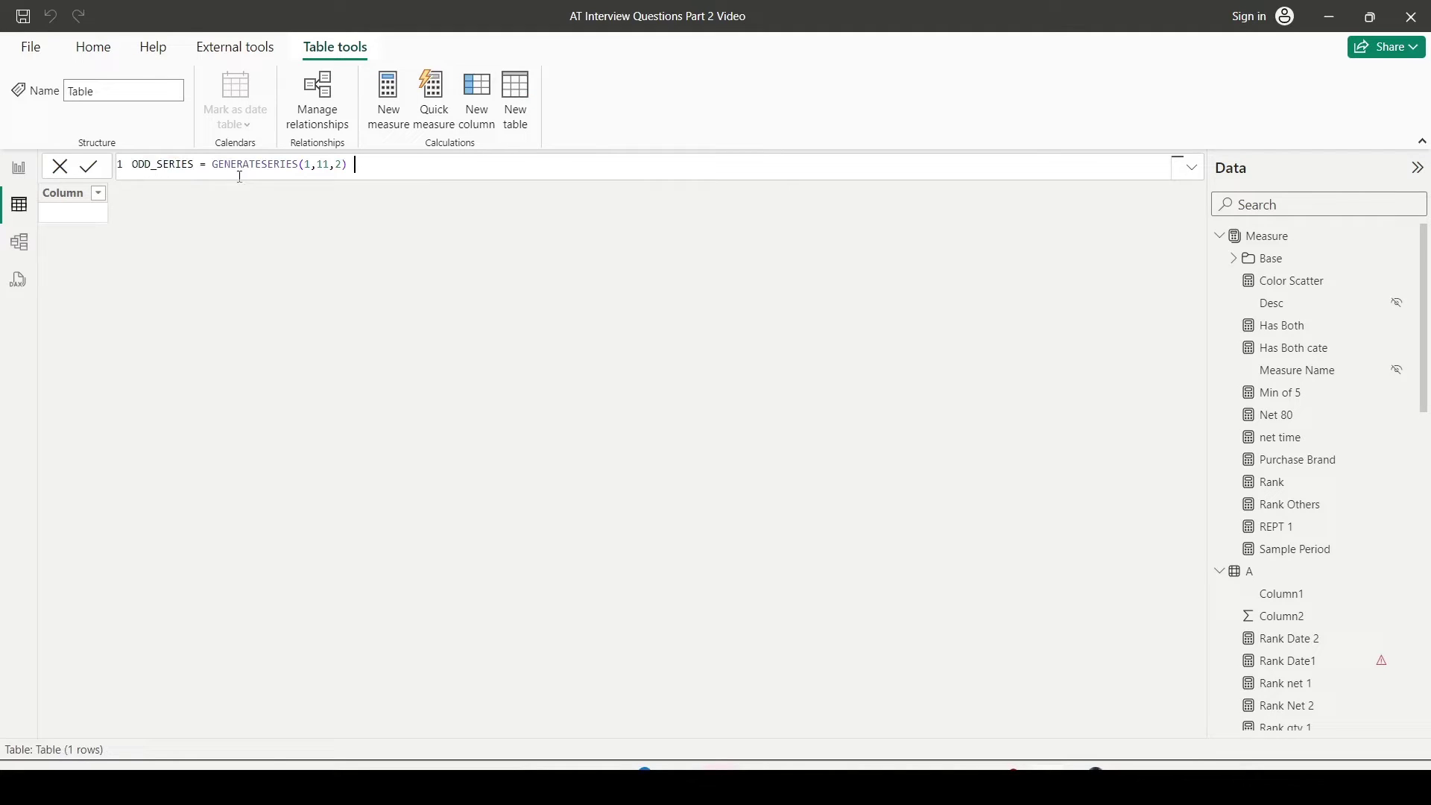
# Edit the pasted formula to EVEN_SERIES = GENERATESERIES(2,10,2) and commit it.
pyautogui.moveTo(152, 165); pyautogui.dragTo(112, 169)
pyautogui.write('EVEN')
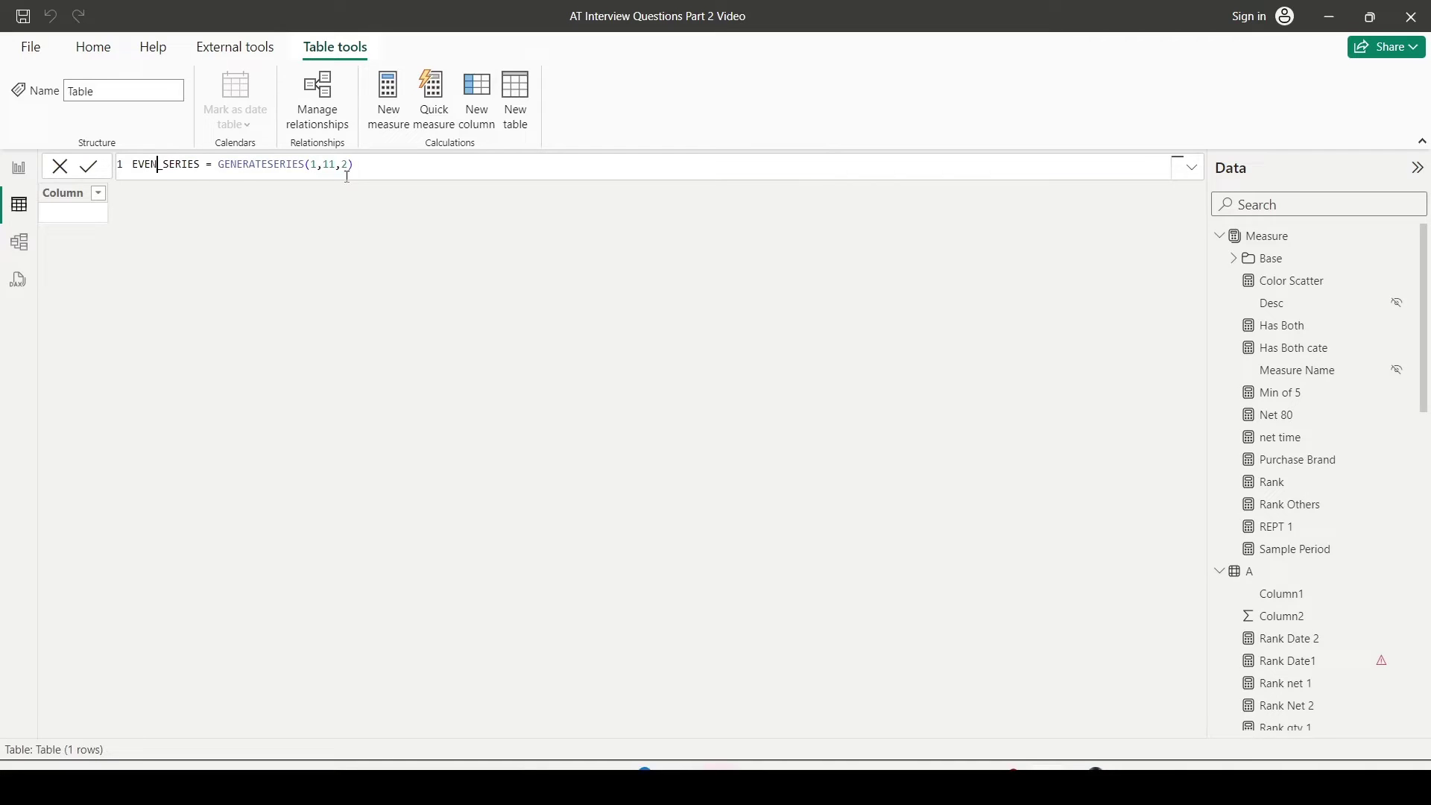
pyautogui.doubleClick(313, 165)
pyautogui.write('2')
pyautogui.doubleClick(330, 165)
pyautogui.write('10')
pyautogui.click(319, 170)
pyautogui.doubleClick(330, 164)
pyautogui.doubleClick(345, 165)
pyautogui.click(366, 166)
pyautogui.press('Return')
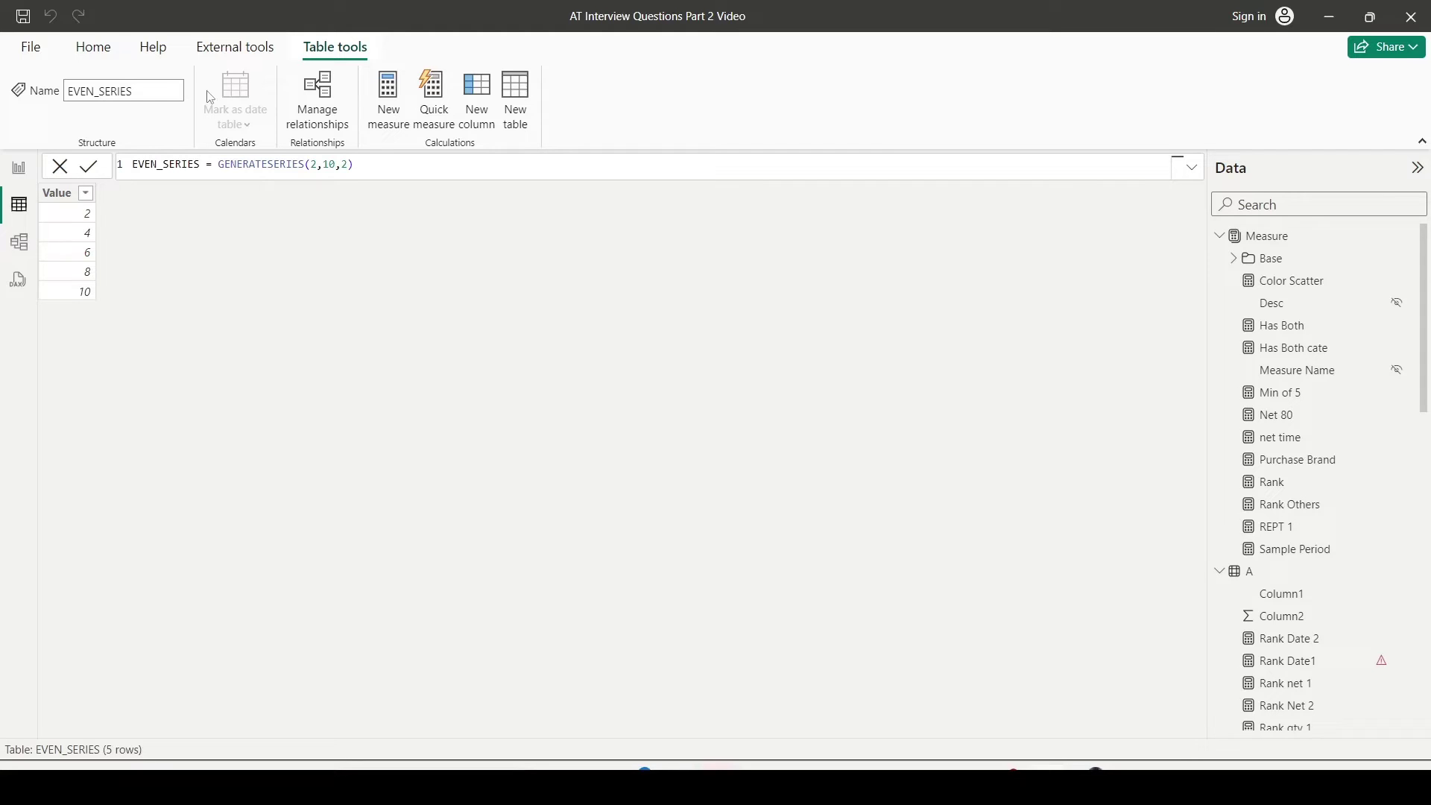
# Open Power Query Editor via Transform data and maximize its window.
pyautogui.click(91, 44)
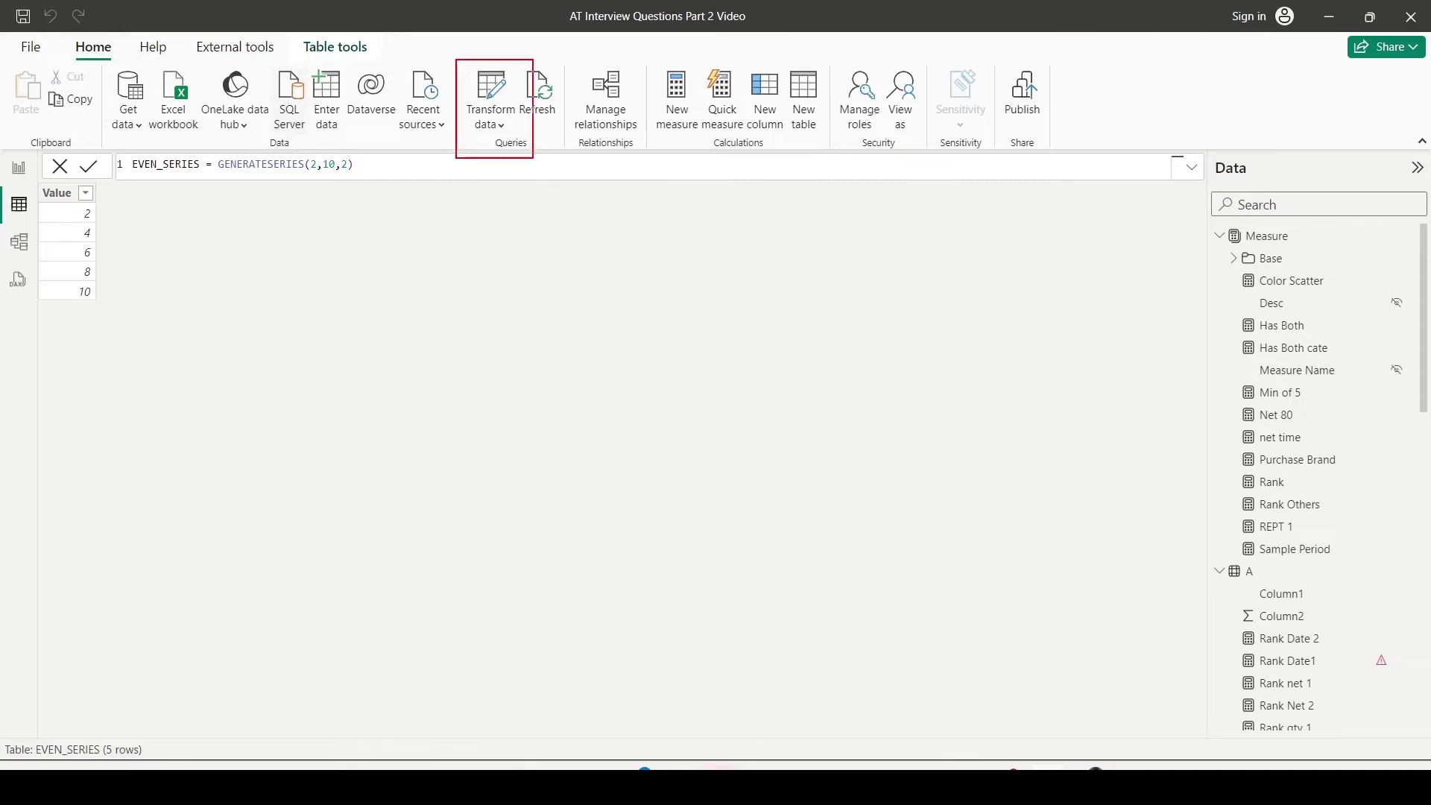
pyautogui.click(506, 132)
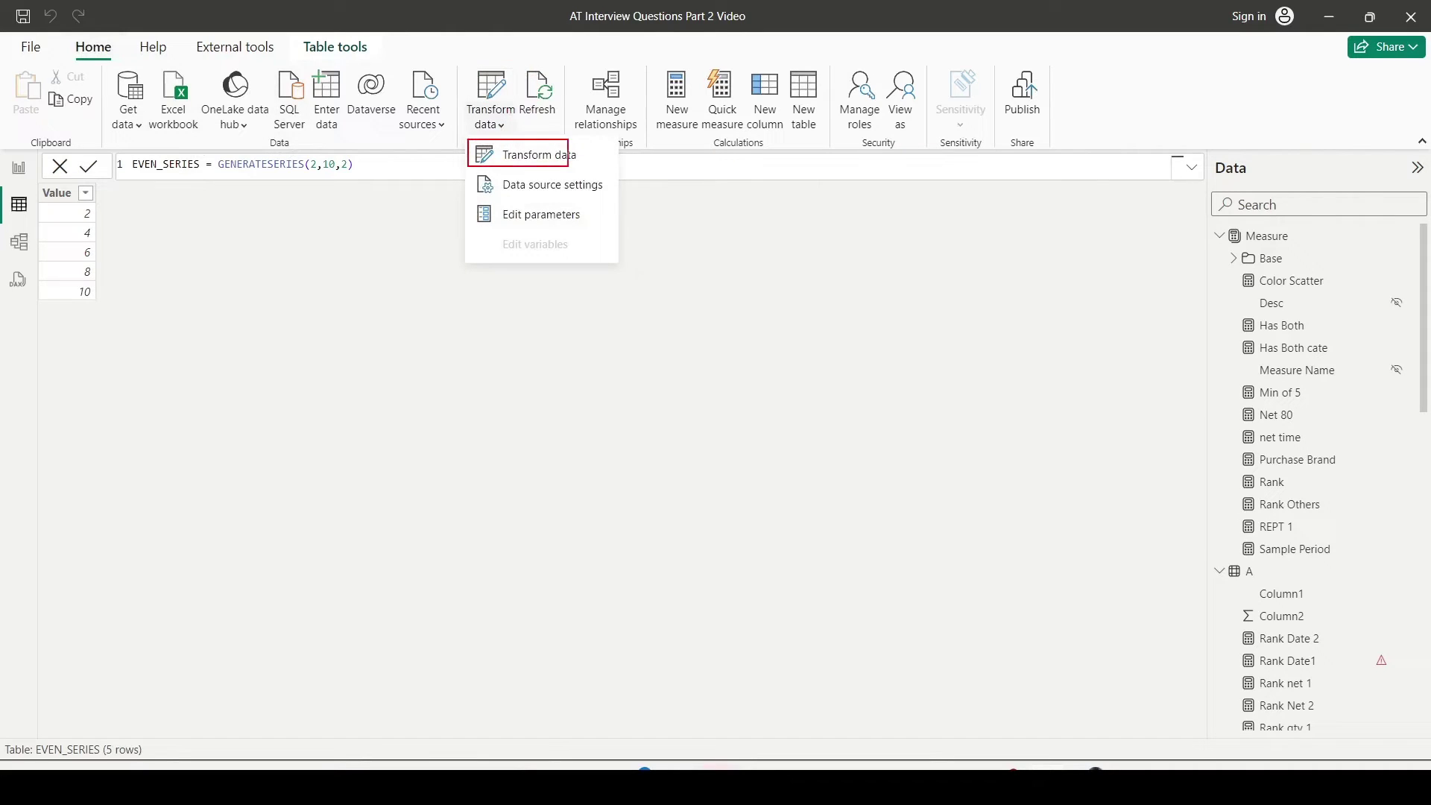
pyautogui.click(546, 158)
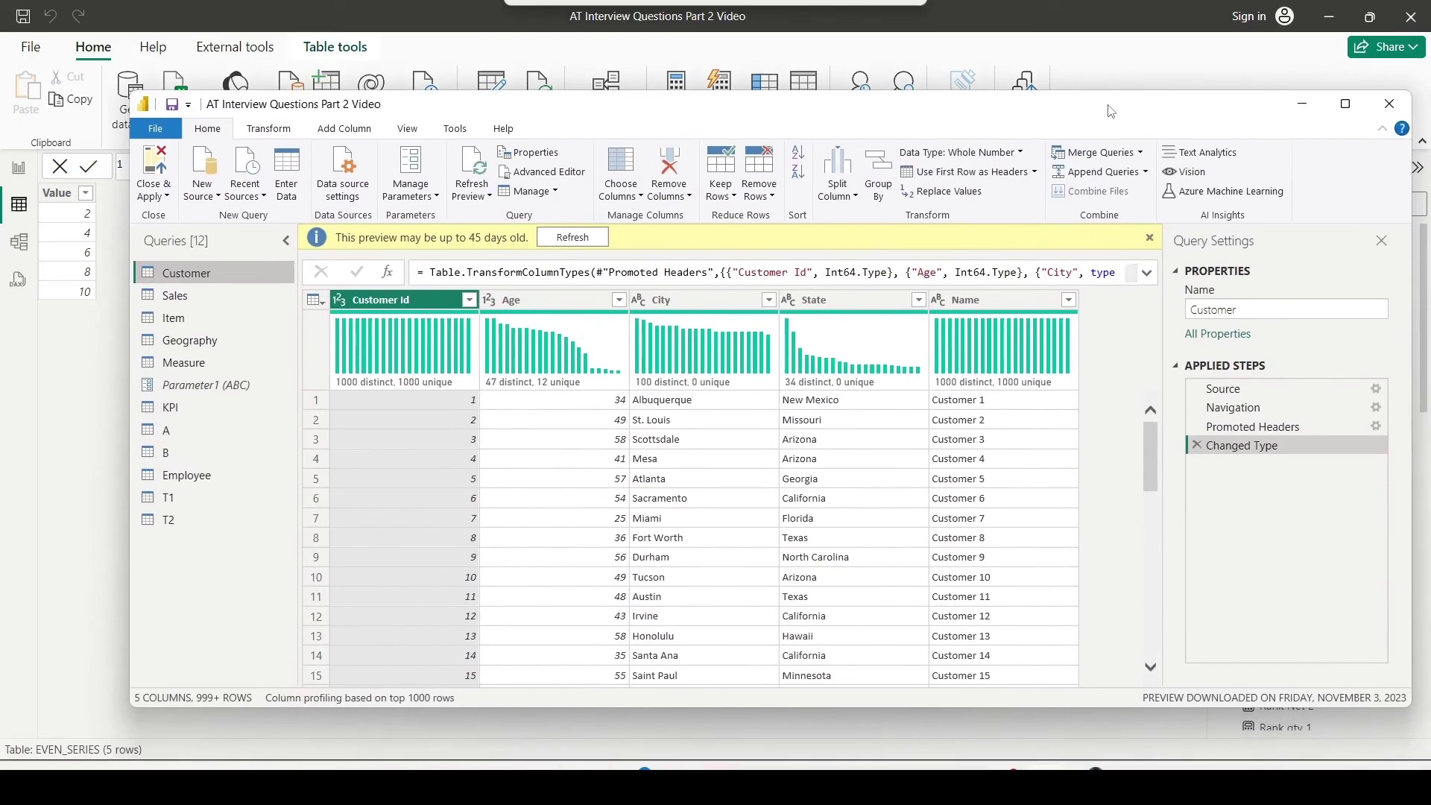
pyautogui.click(1345, 108)
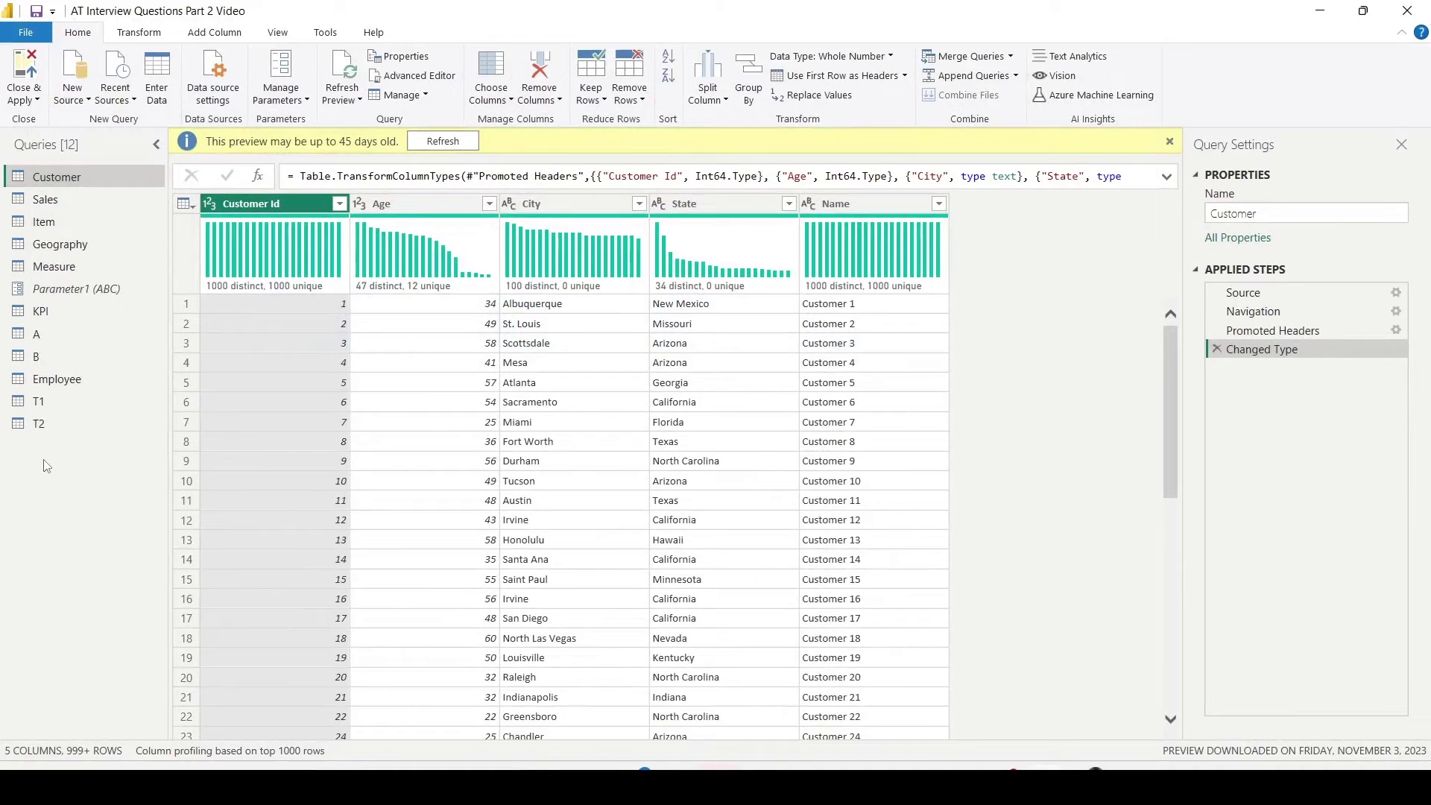
# Add a new blank query from the New Source list.
pyautogui.click(65, 104)
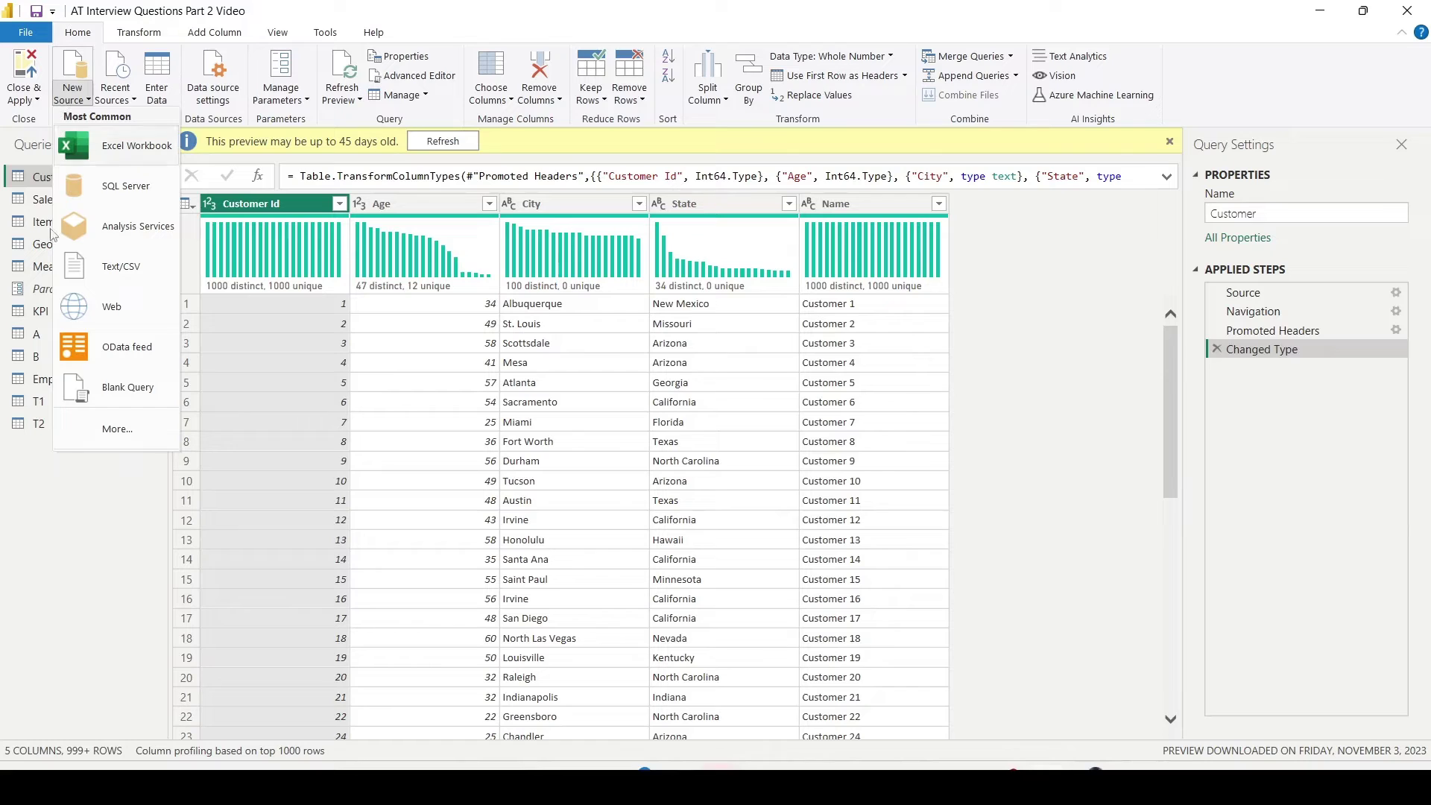
pyautogui.click(35, 555)
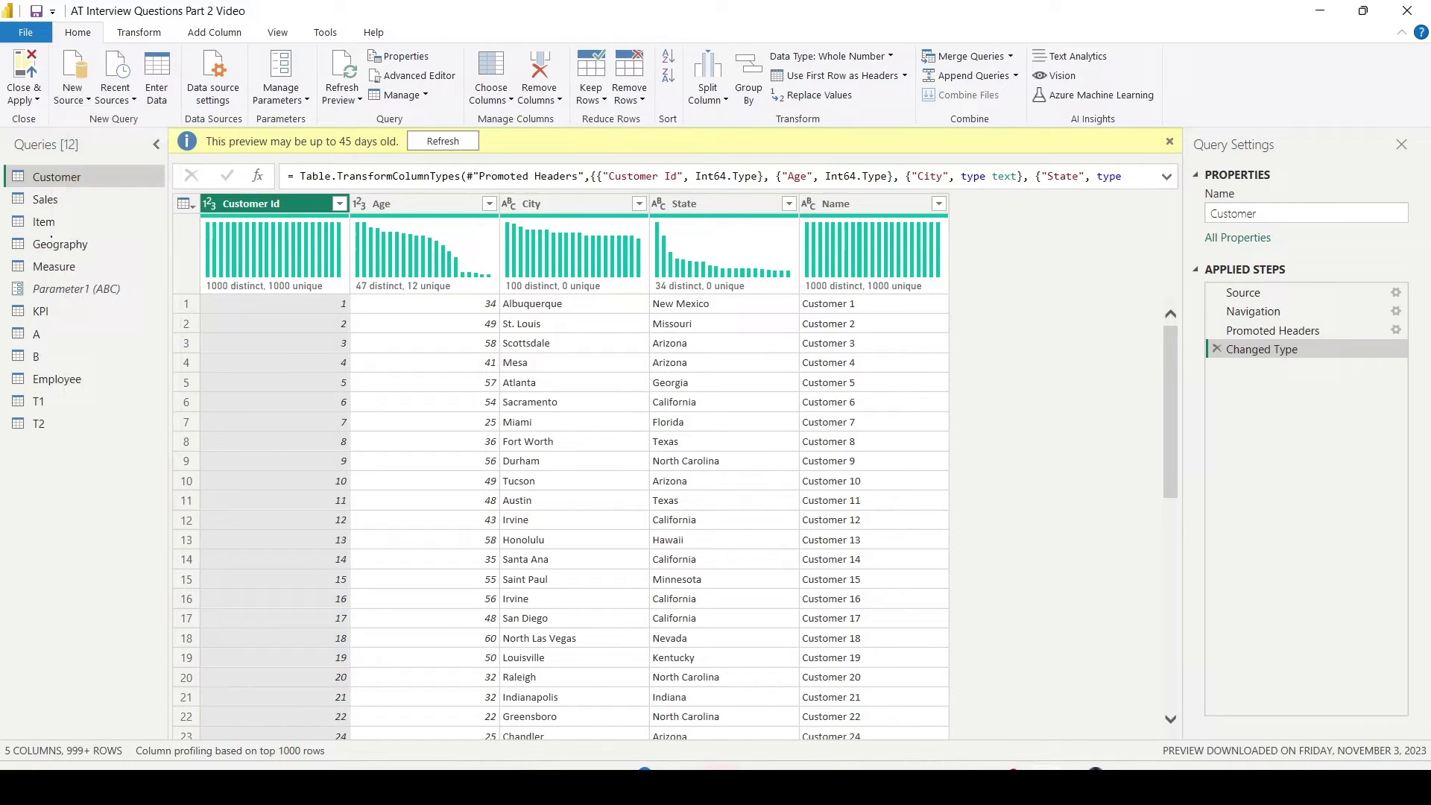
pyautogui.moveTo(46, 36)
pyautogui.mouseDown()
pyautogui.moveTo(112, 110)
pyautogui.moveTo(90, 114)
pyautogui.mouseUp()
pyautogui.click(82, 96)
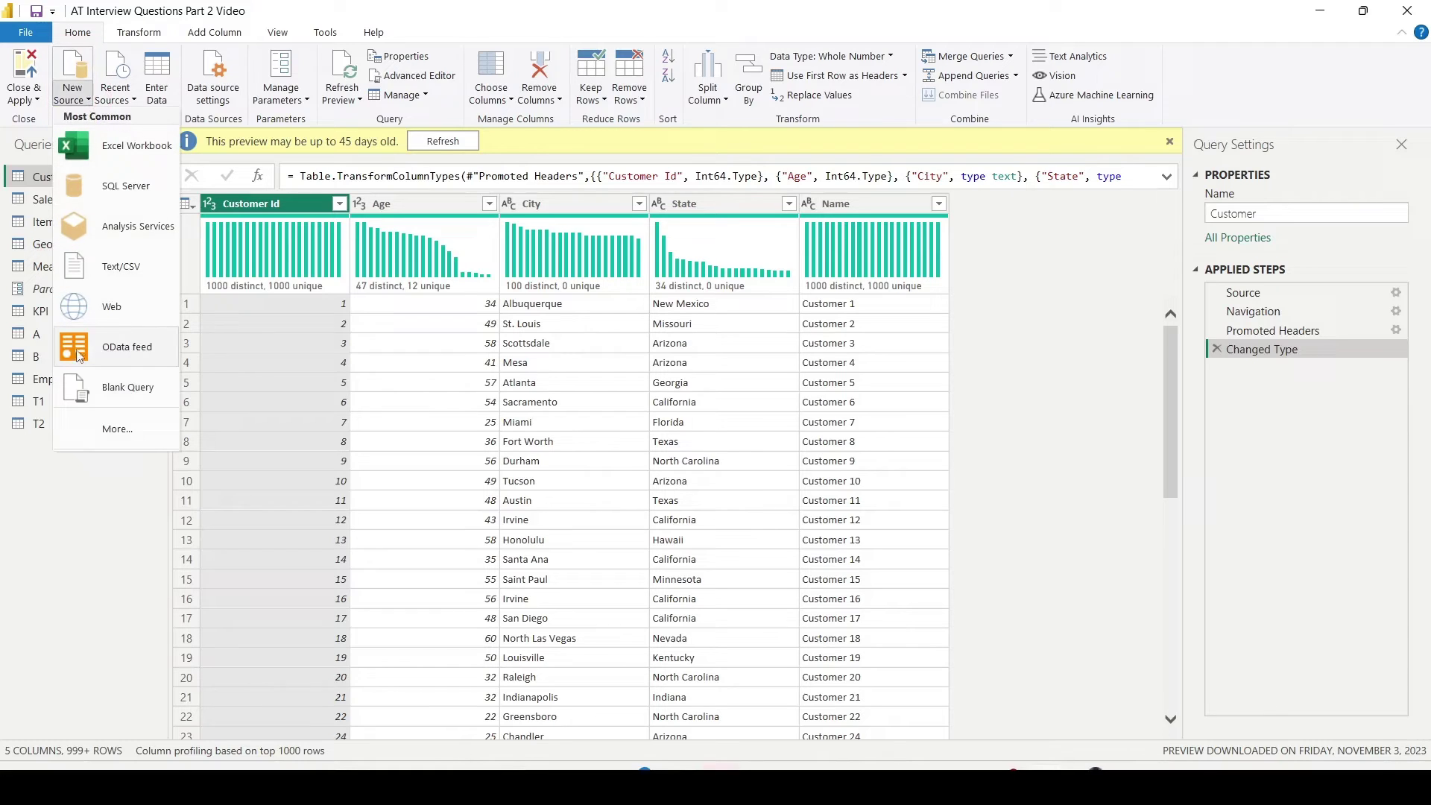
pyautogui.moveTo(56, 371); pyautogui.dragTo(177, 411)
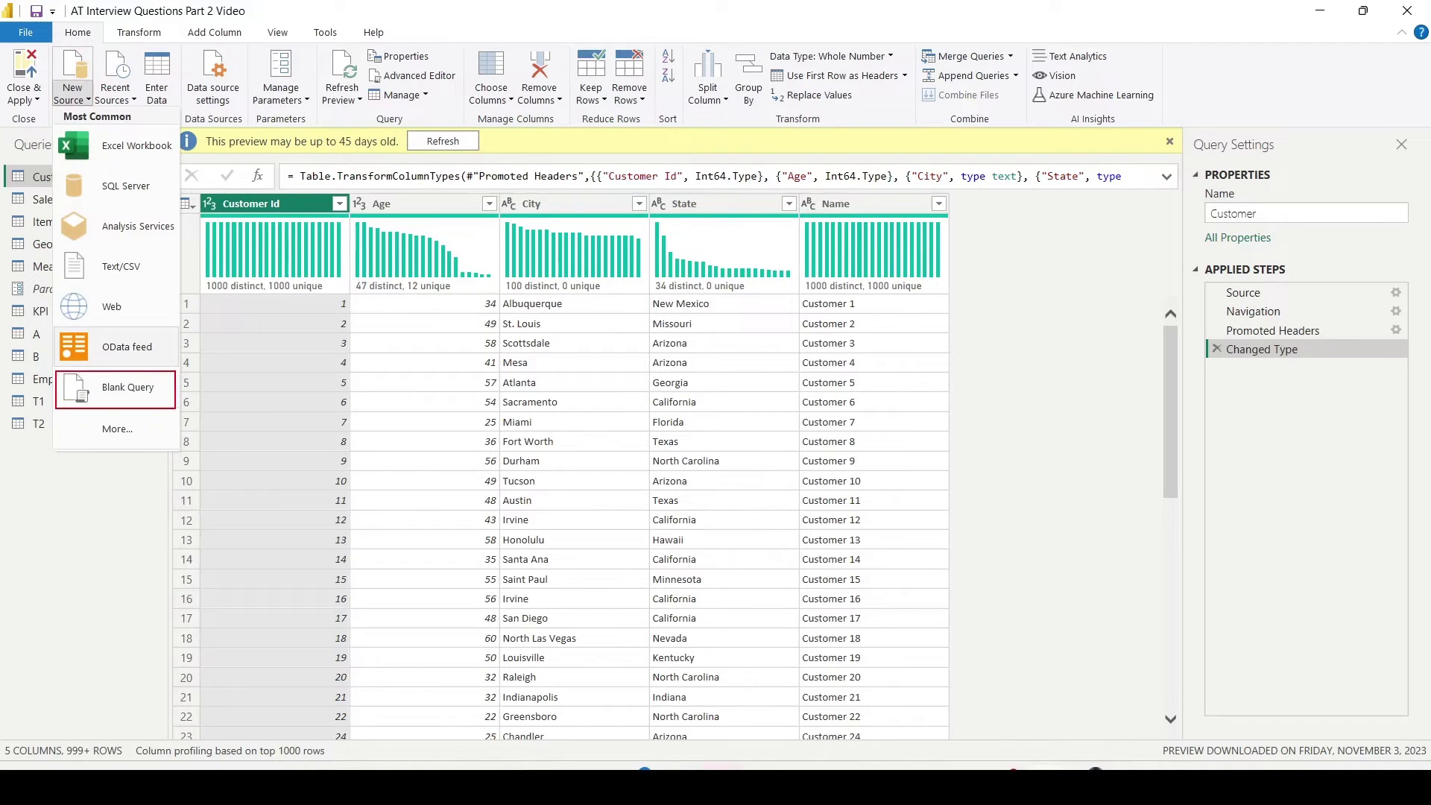
pyautogui.press('Escape')
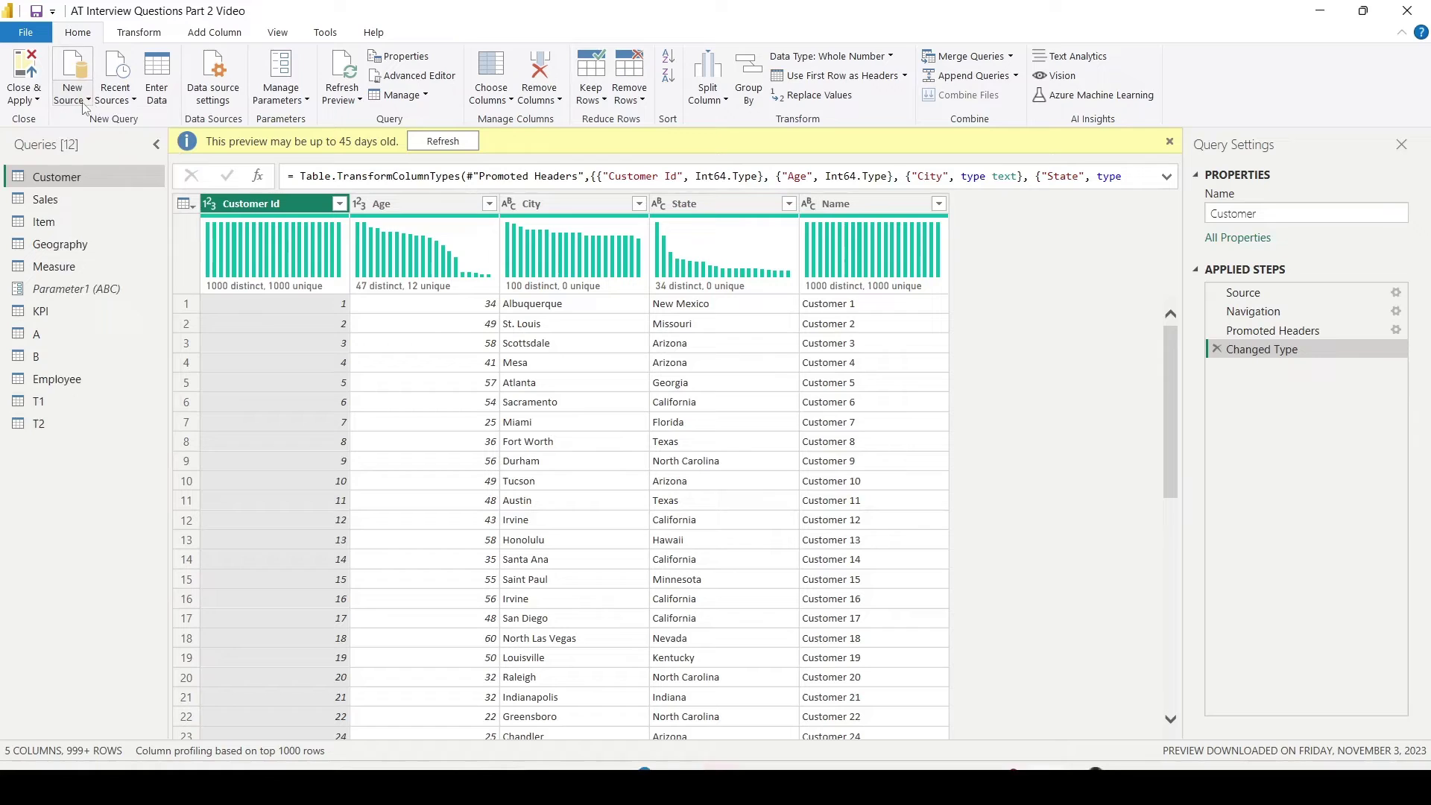
pyautogui.click(73, 82)
pyautogui.press('Escape')
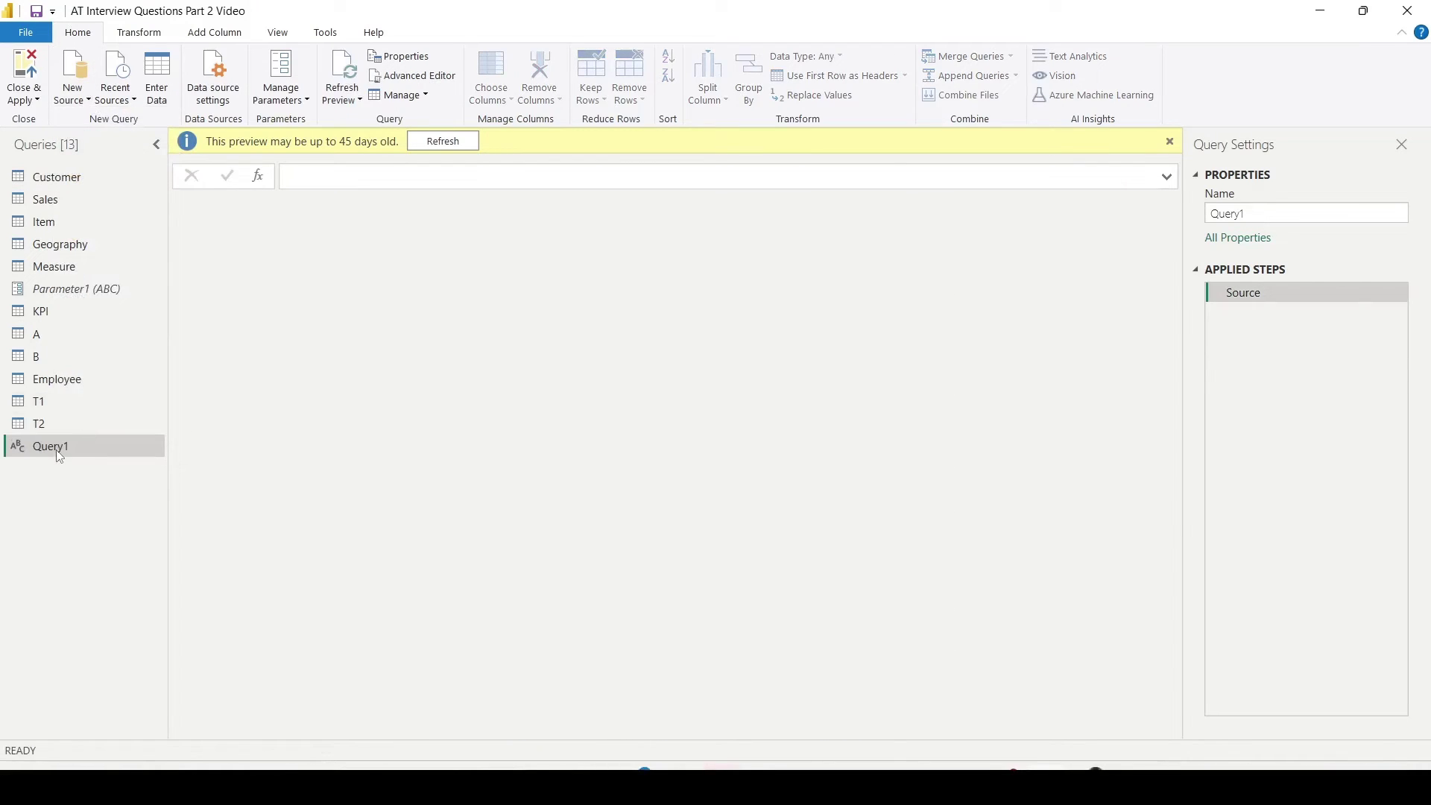
# Rename the blank query to 'odd Series' and bring up its context menu.
pyautogui.doubleClick(59, 450)
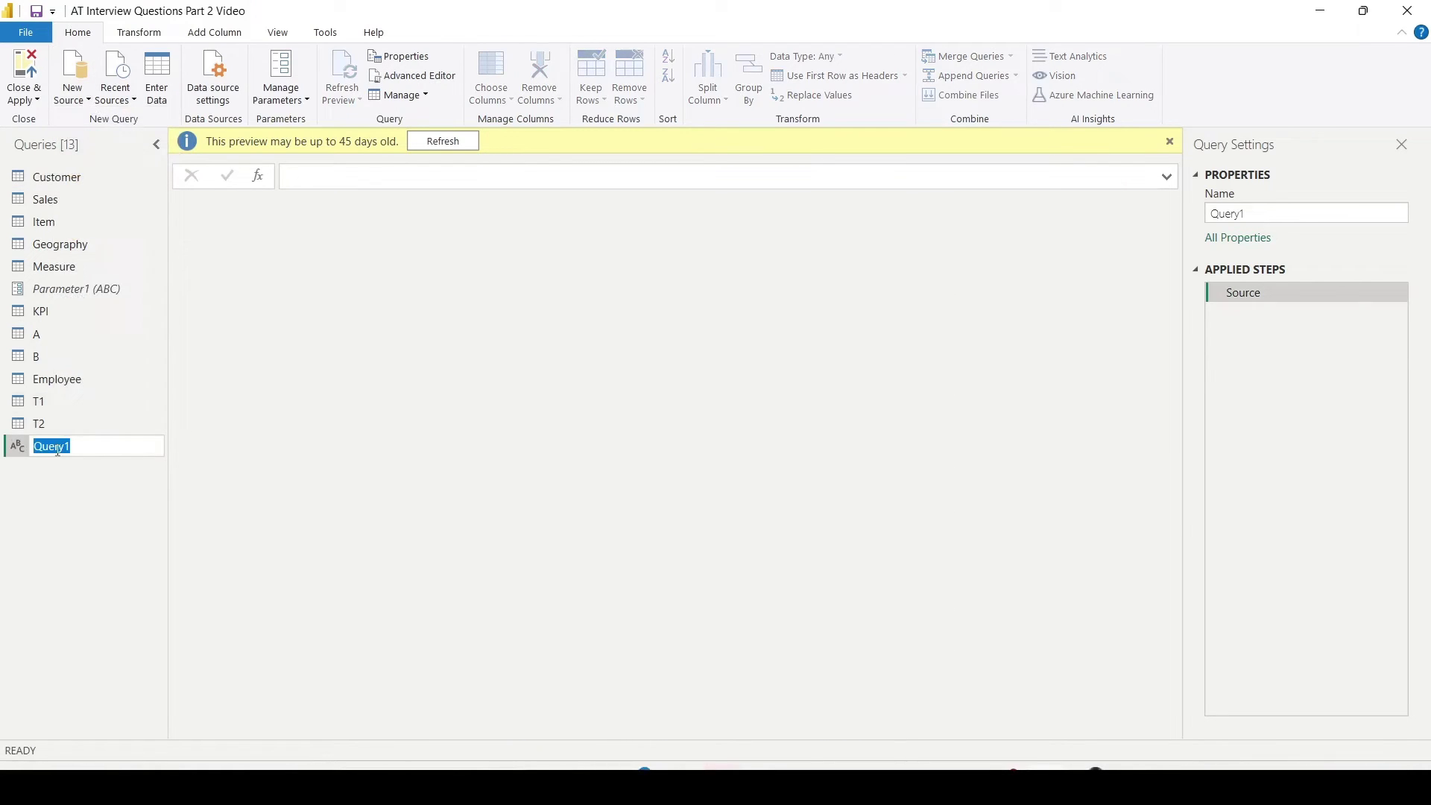
pyautogui.write('odd Series')
pyautogui.press('Return')
pyautogui.rightClick(60, 452)
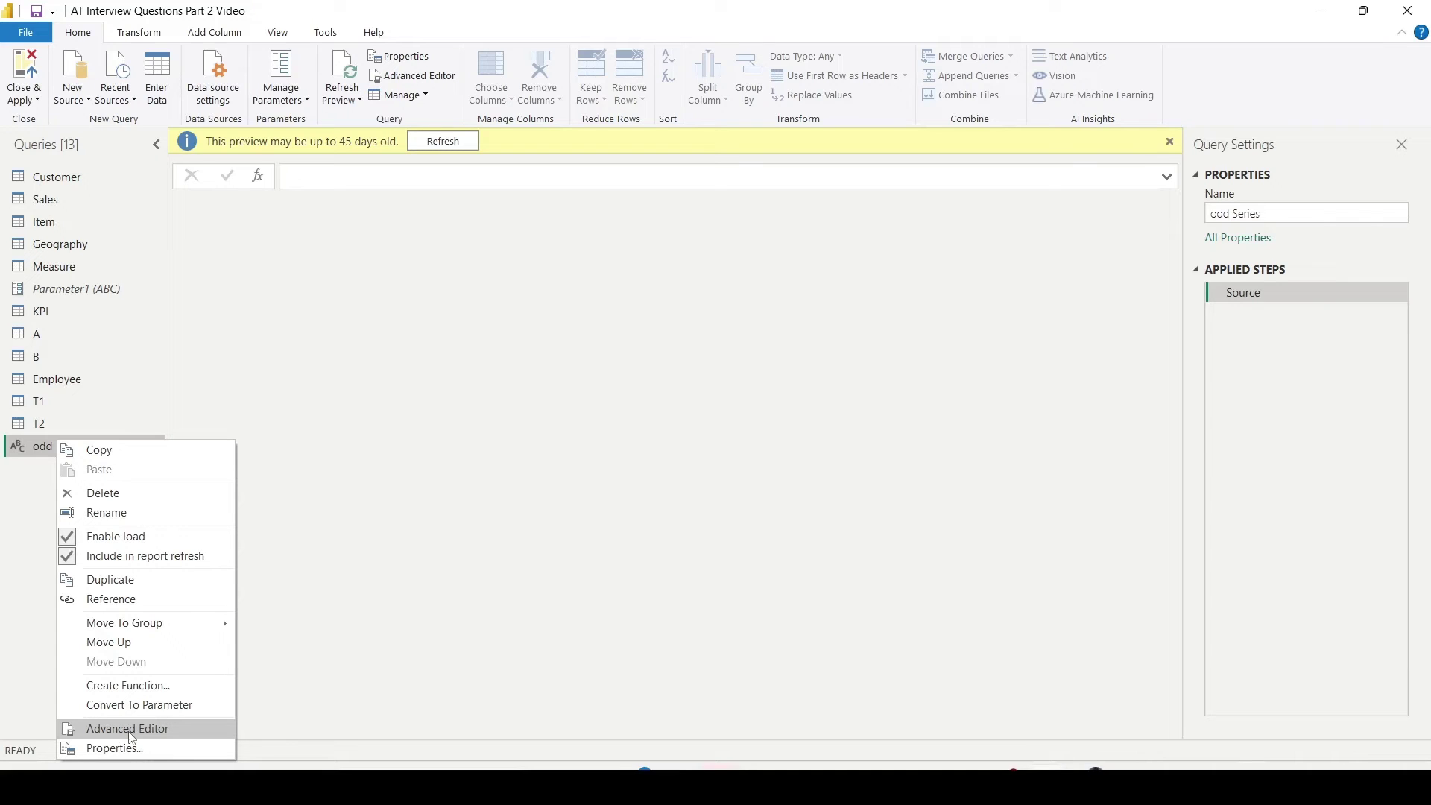
# In the Advanced Editor, set the odd Series Source to List.Numbers(1,5,2).
pyautogui.click(128, 730)
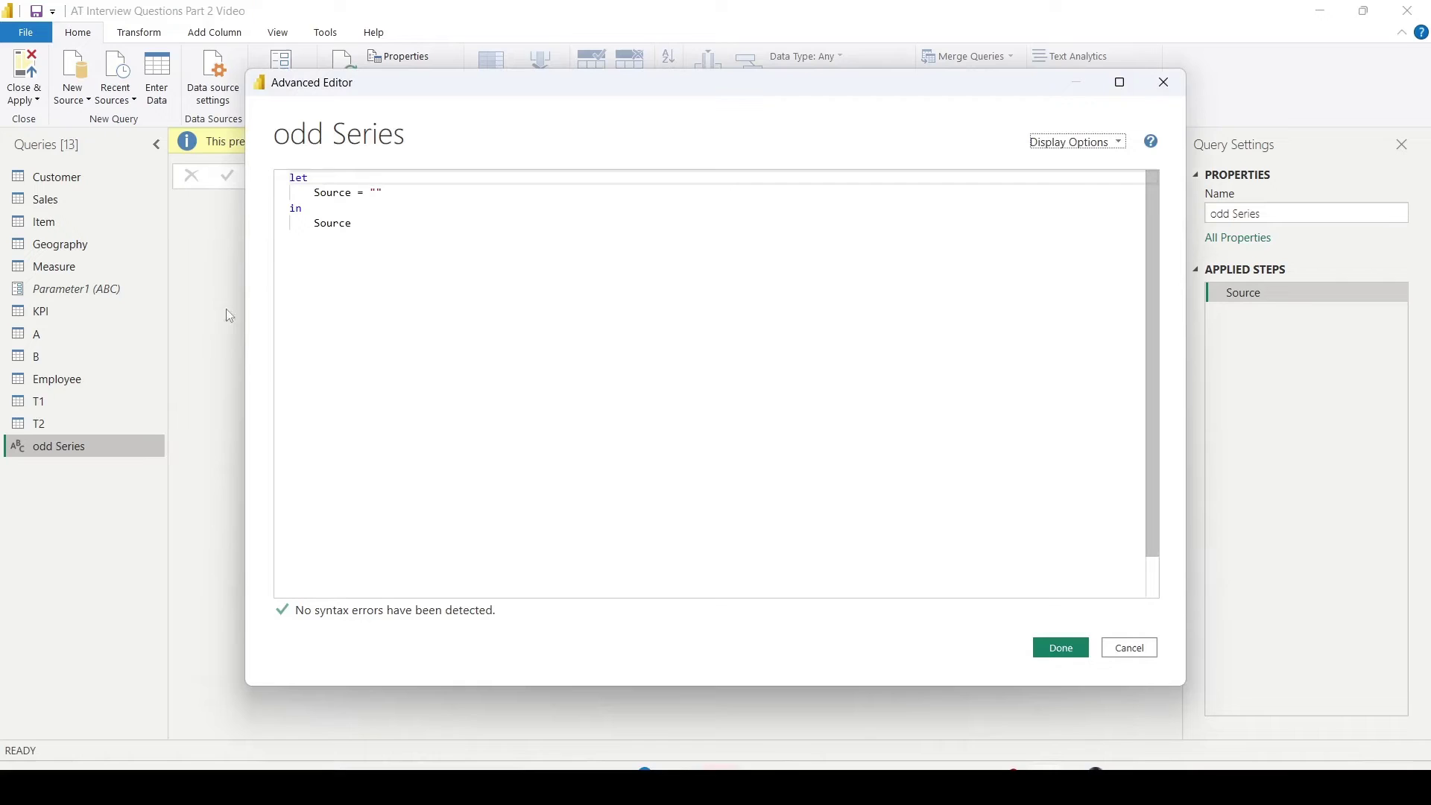
pyautogui.doubleClick(374, 194)
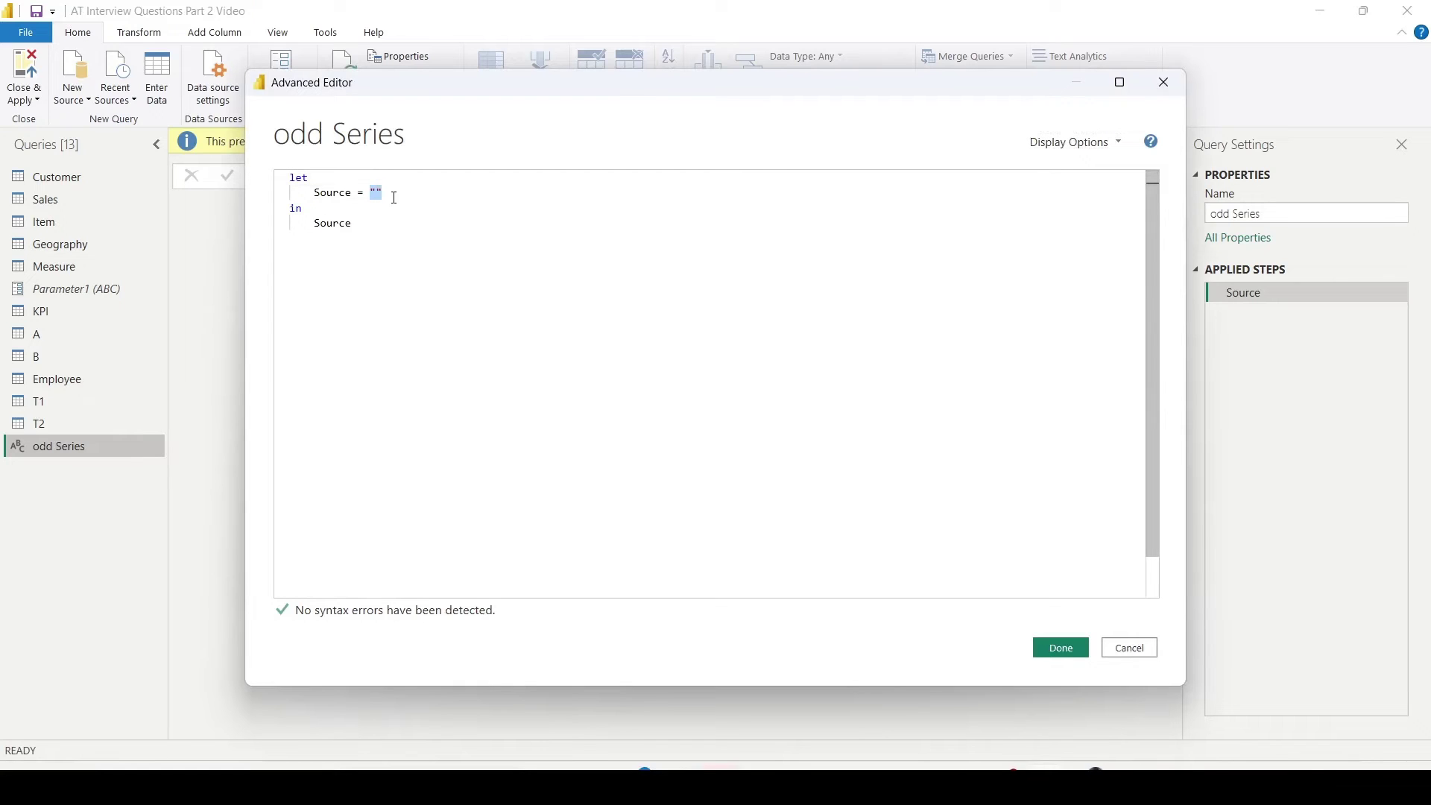
pyautogui.write('Lits')
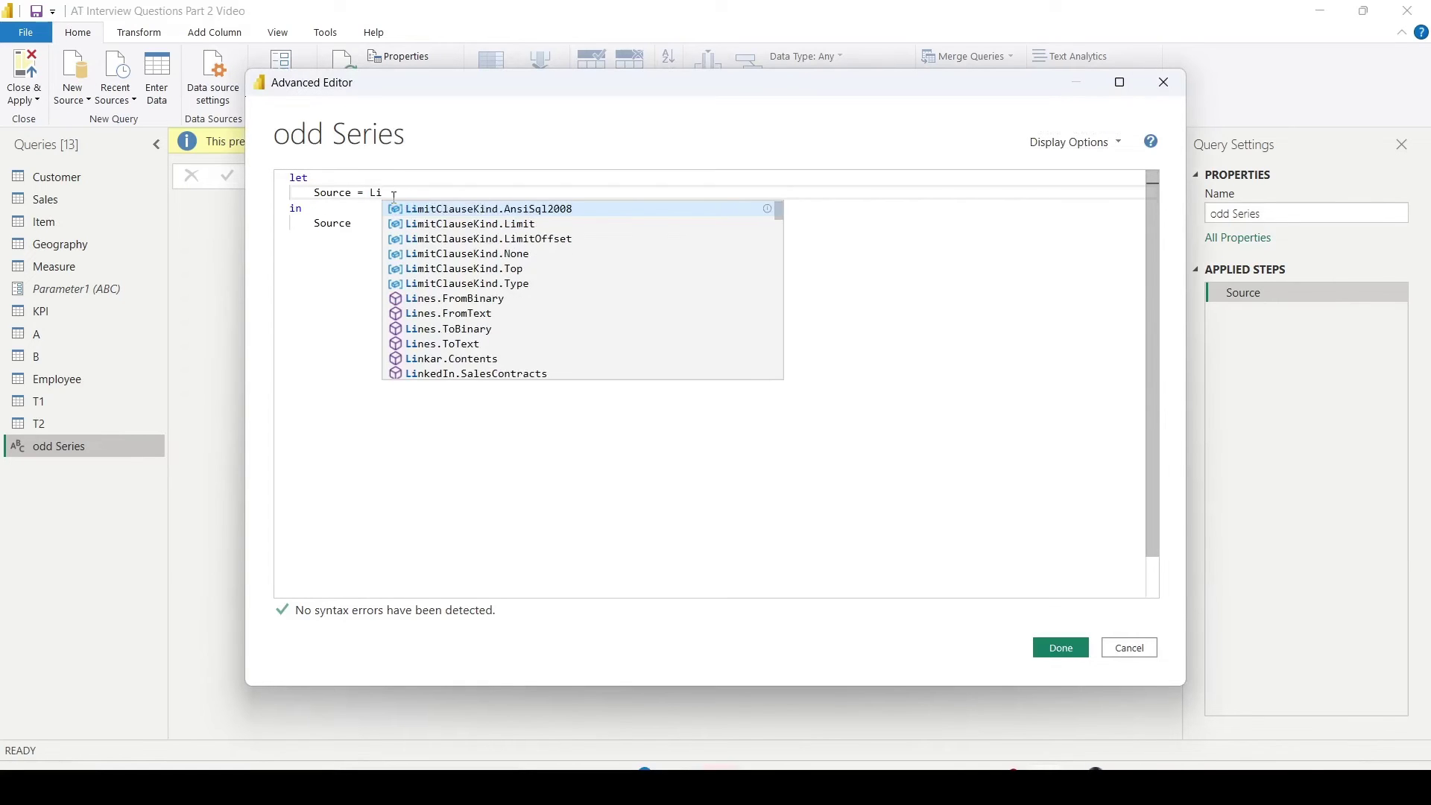
pyautogui.press('BackSpace')
pyautogui.press('BackSpace')
pyautogui.write('s')
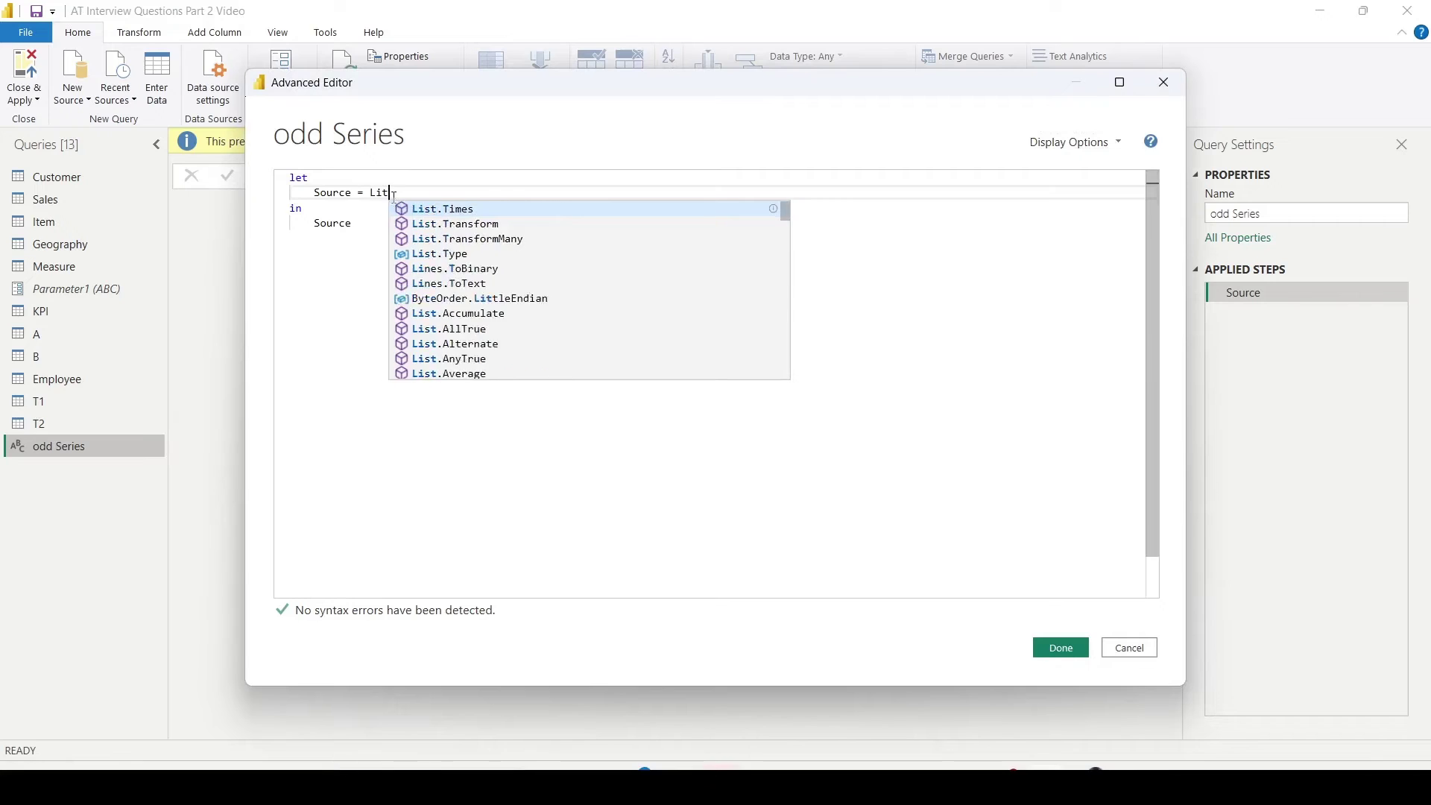
pyautogui.write('t')
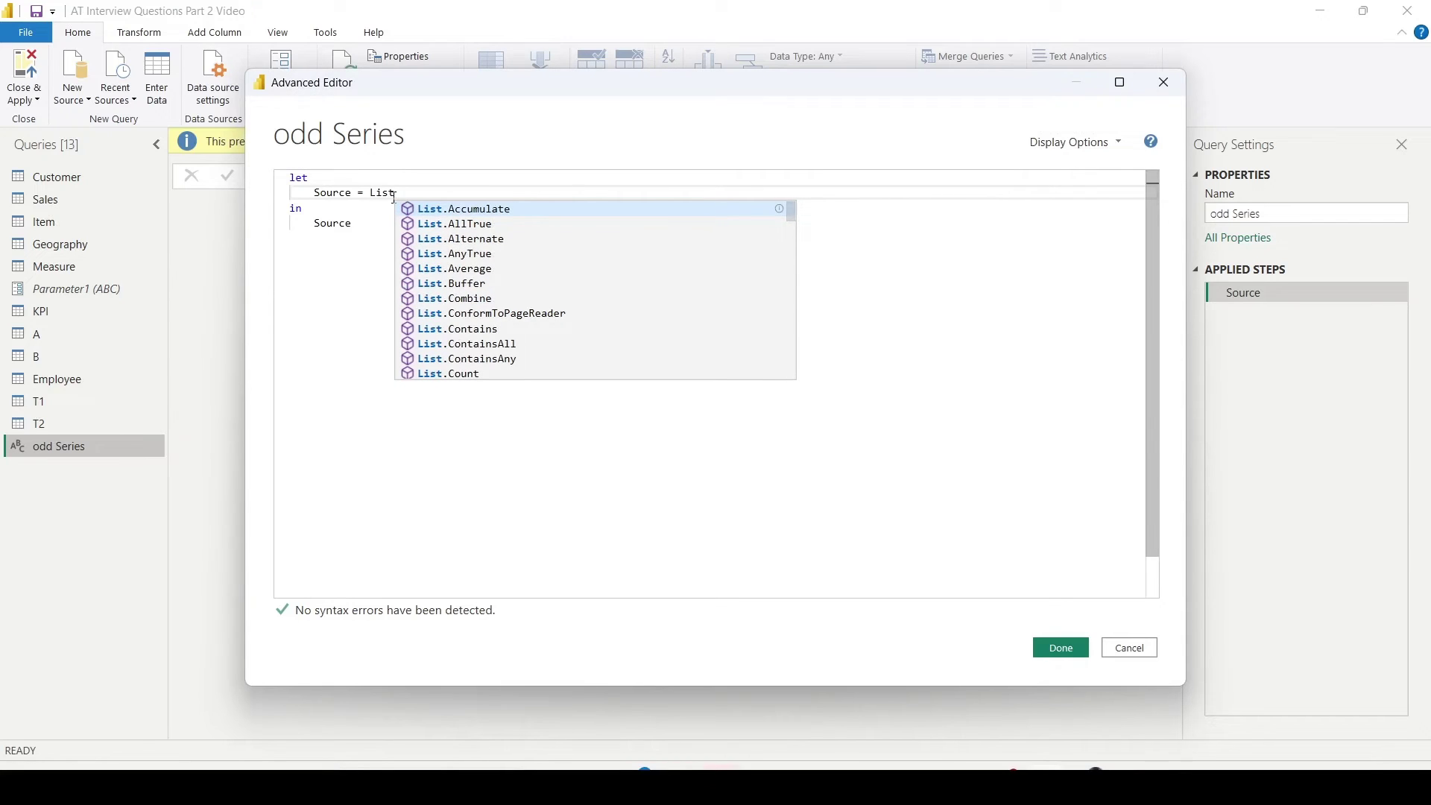
pyautogui.write('.N')
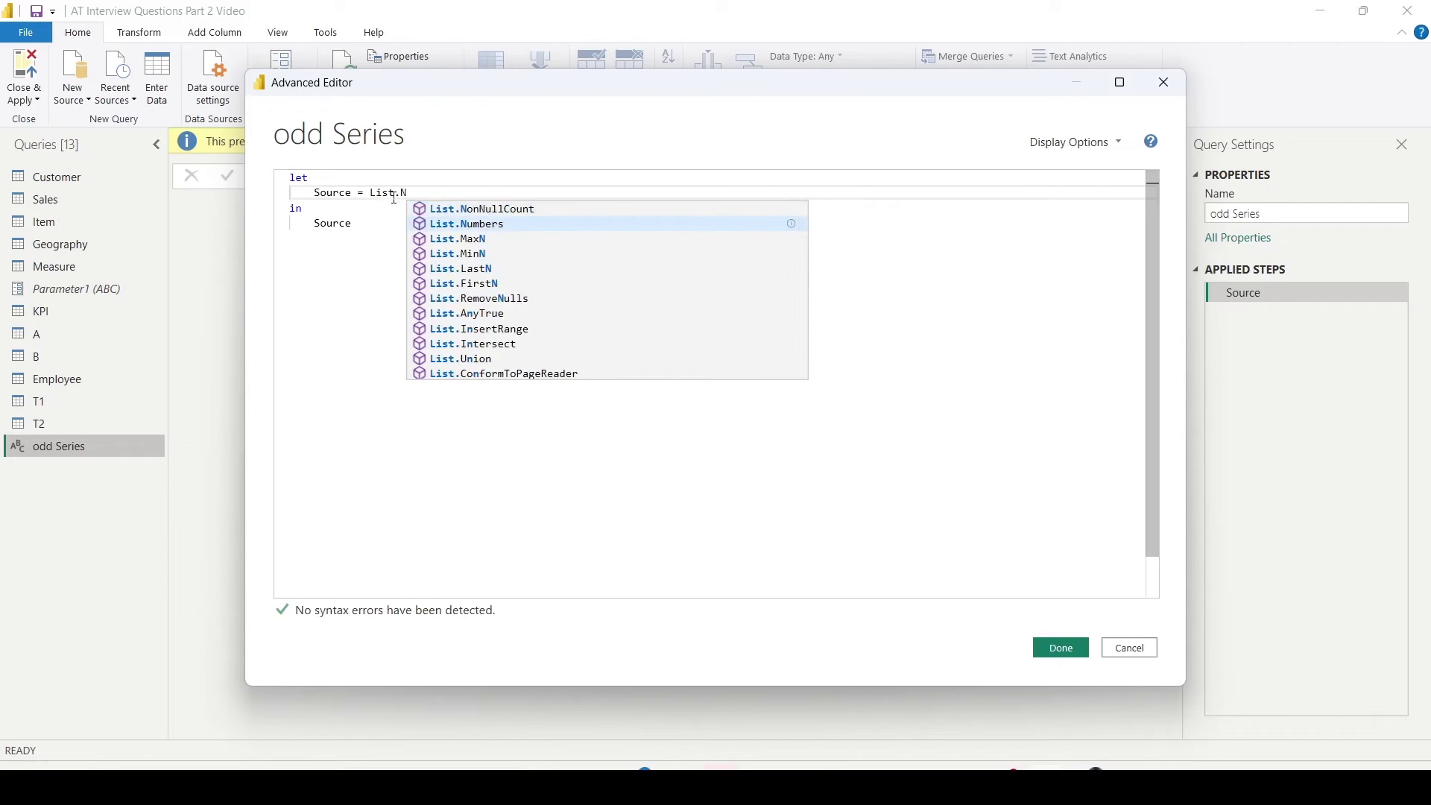
pyautogui.press('Tab')
pyautogui.write('(1')
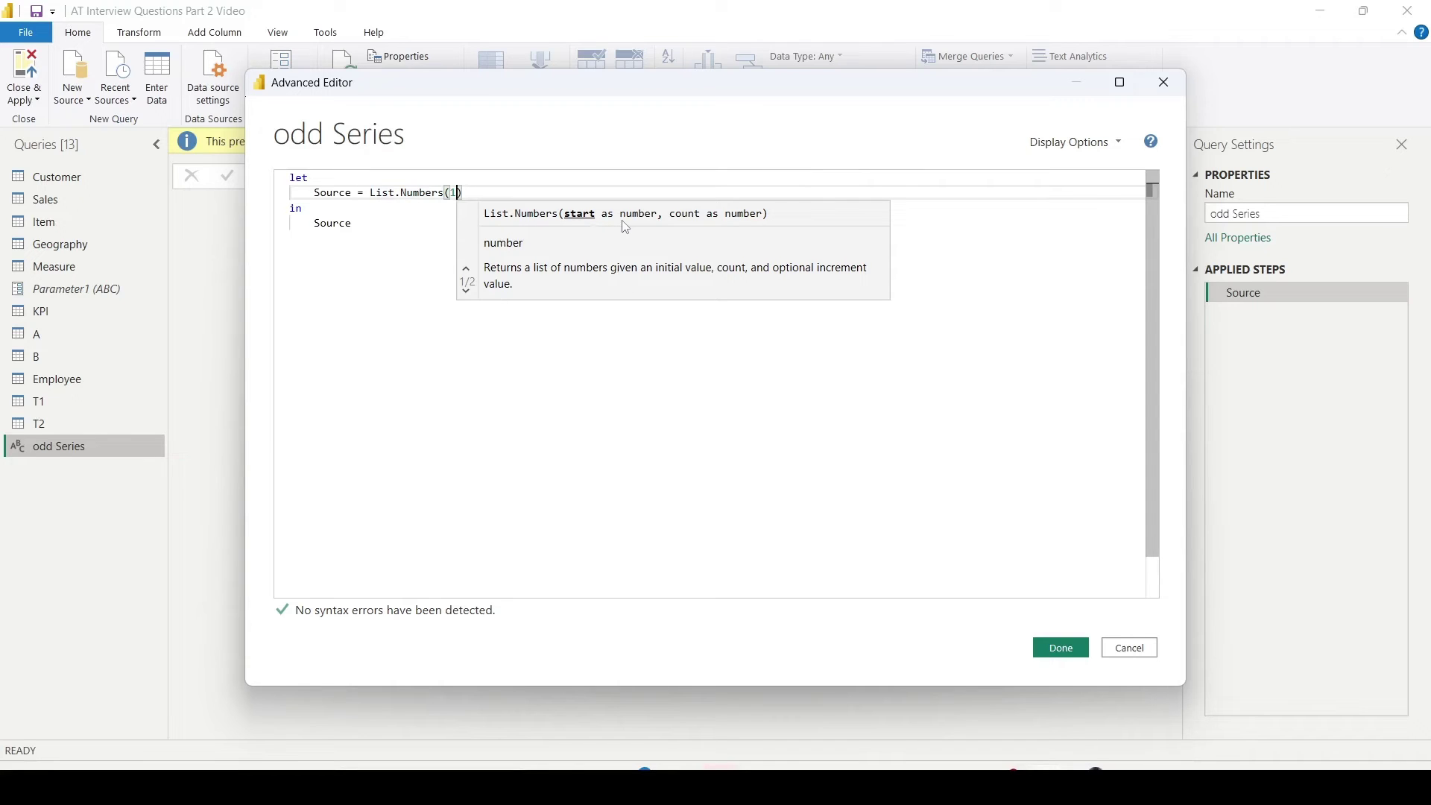
pyautogui.write(',')
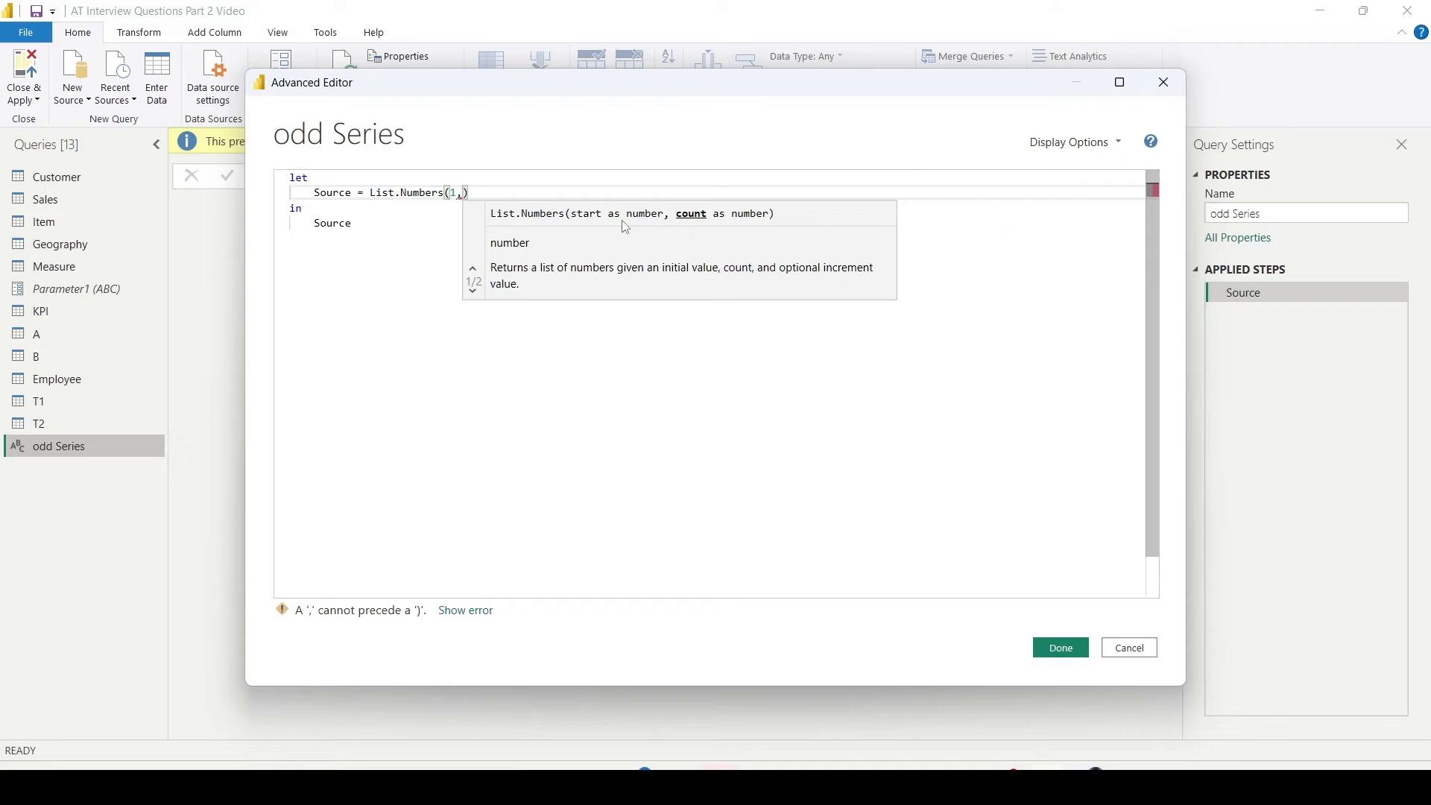
pyautogui.write('5,')
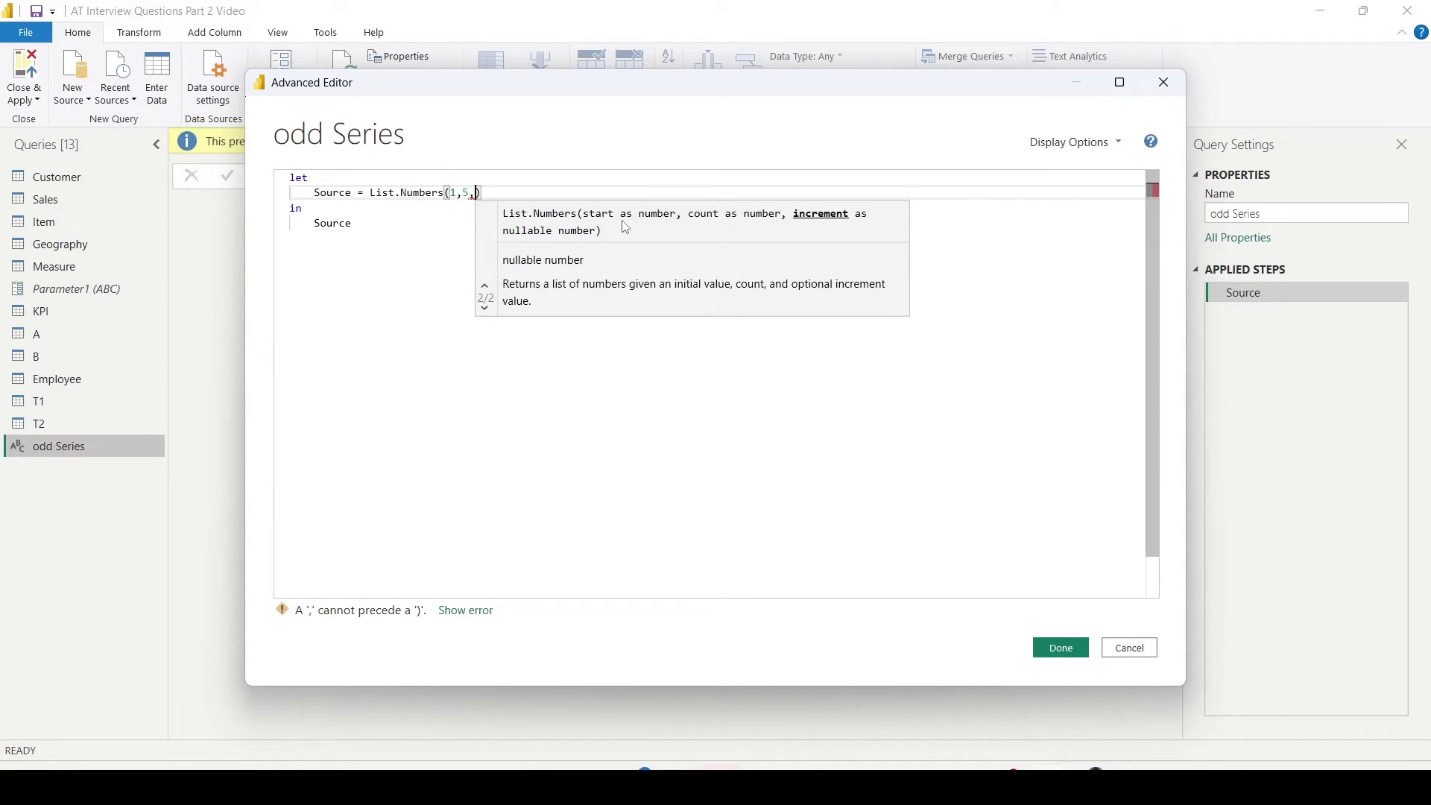
pyautogui.write('2')
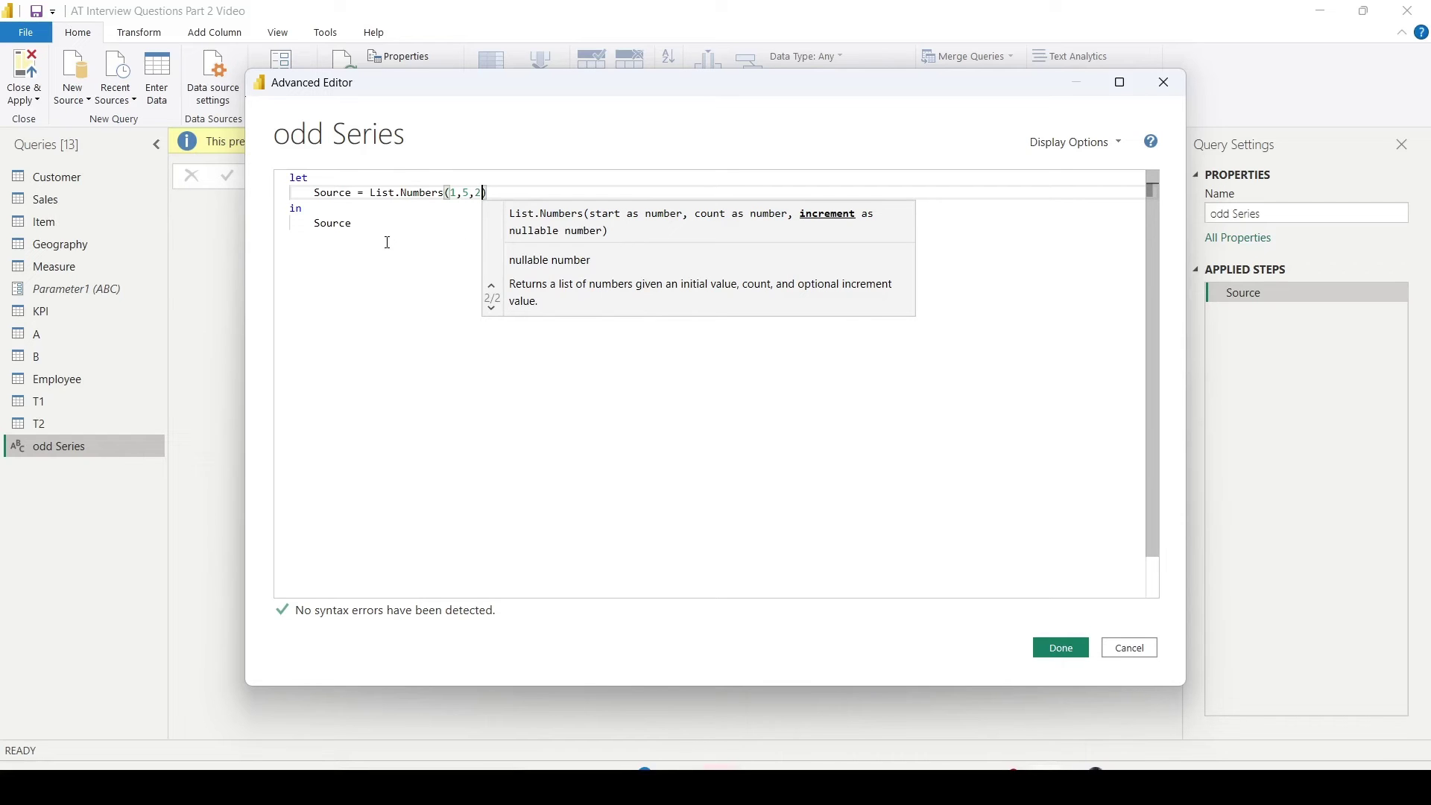
pyautogui.click(386, 239)
# Save the code and convert the odd list (1, 3, 5, 7, 9) into a table.
pyautogui.click(1061, 647)
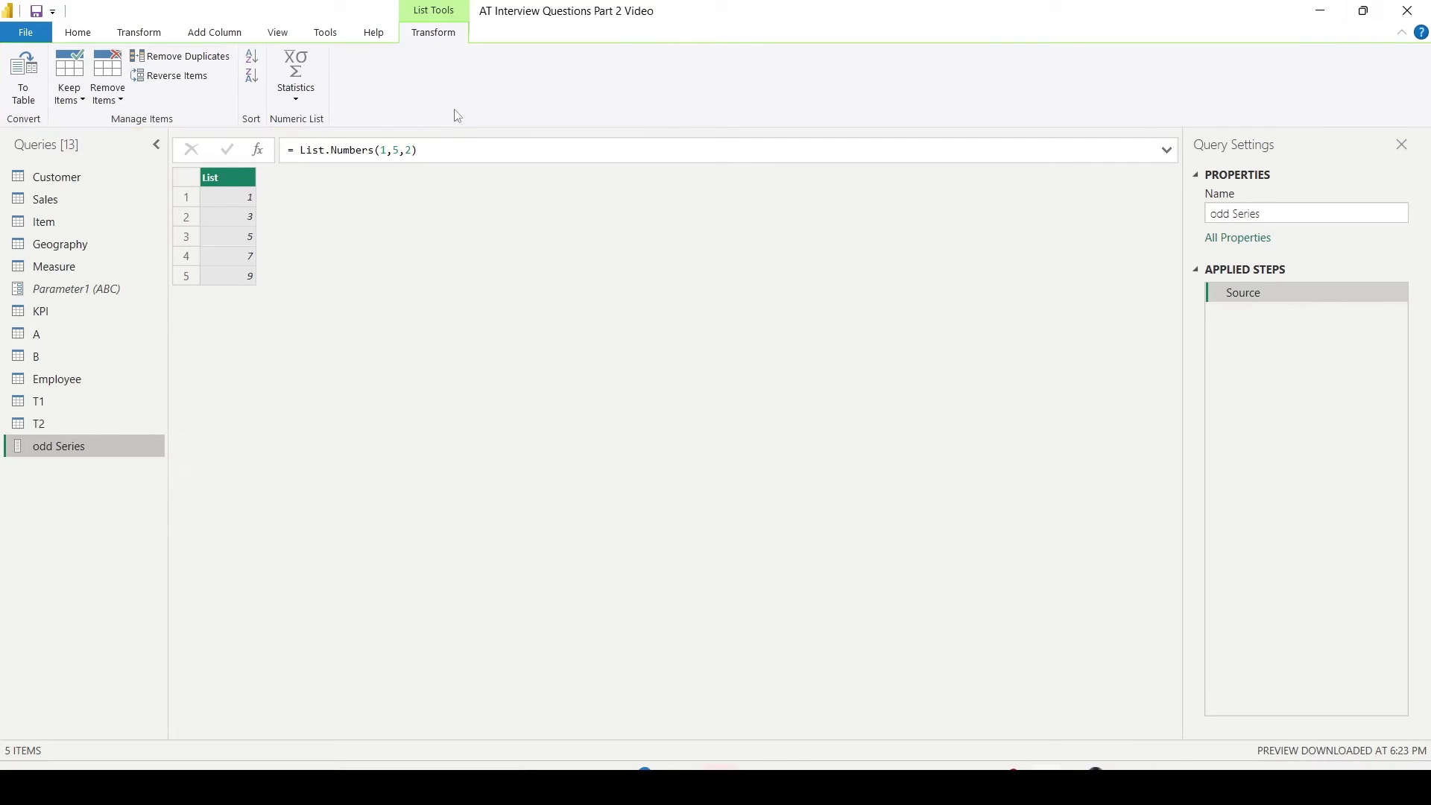
pyautogui.click(24, 91)
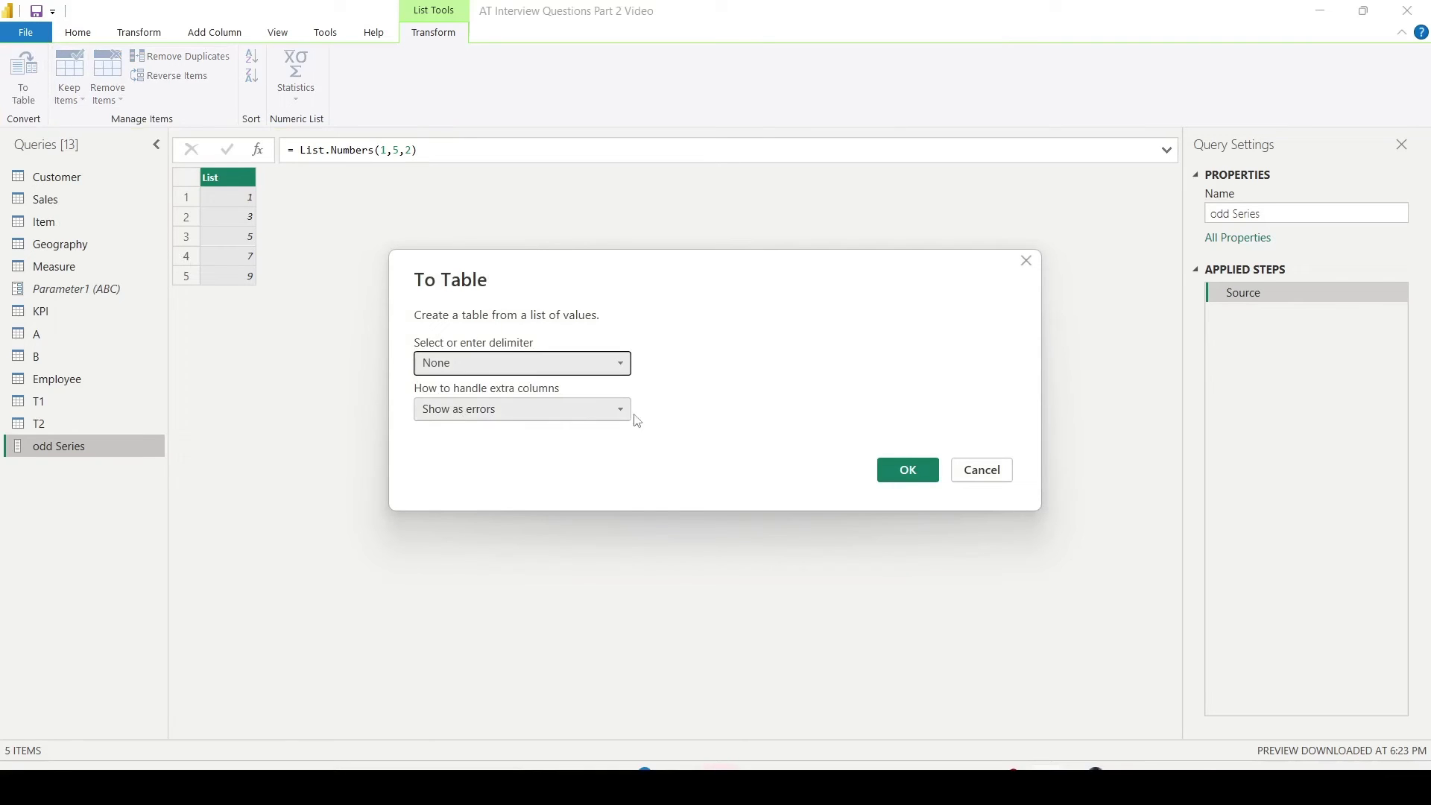
pyautogui.click(904, 469)
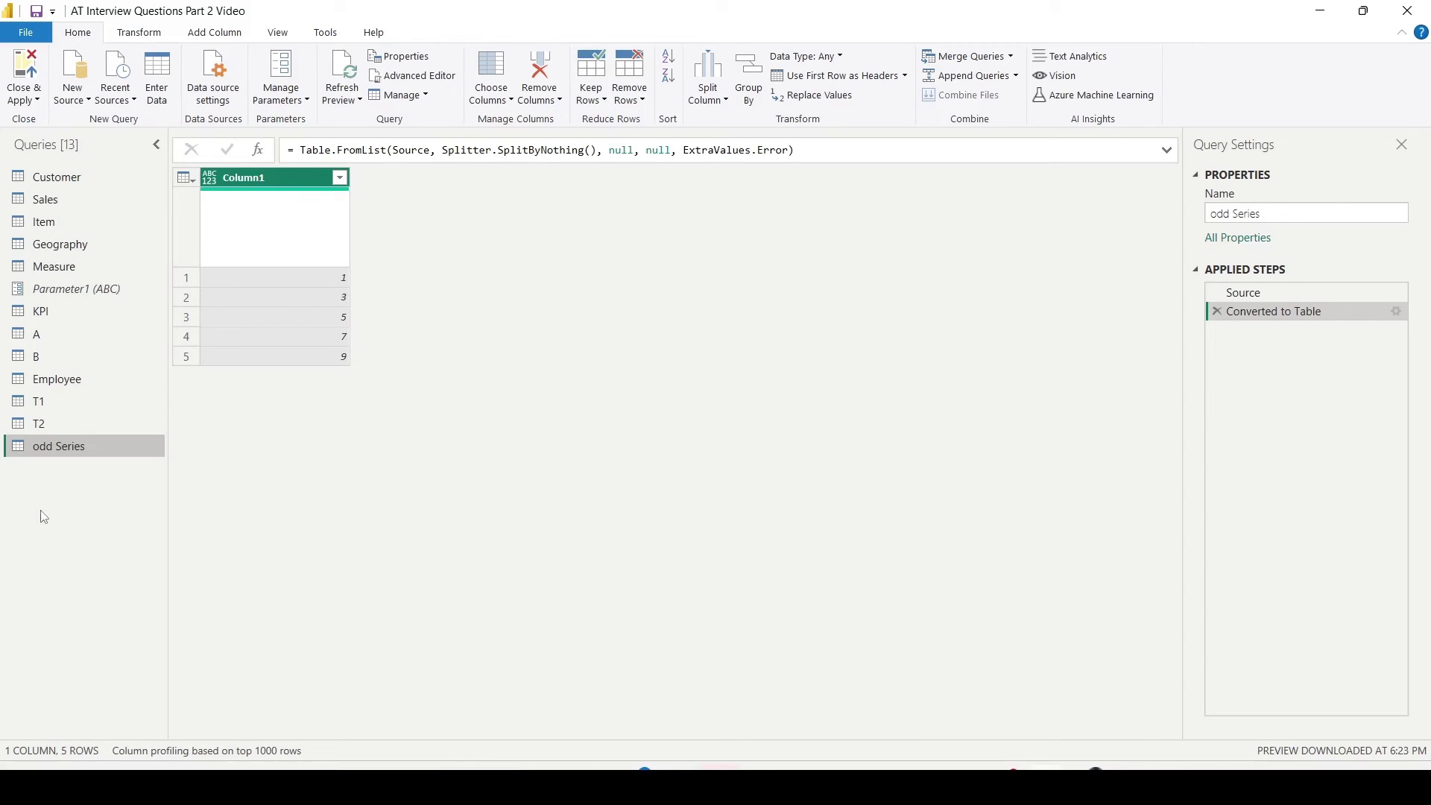
# Add another blank query, rename it 'Even Series', and open its Advanced Editor.
pyautogui.click(82, 103)
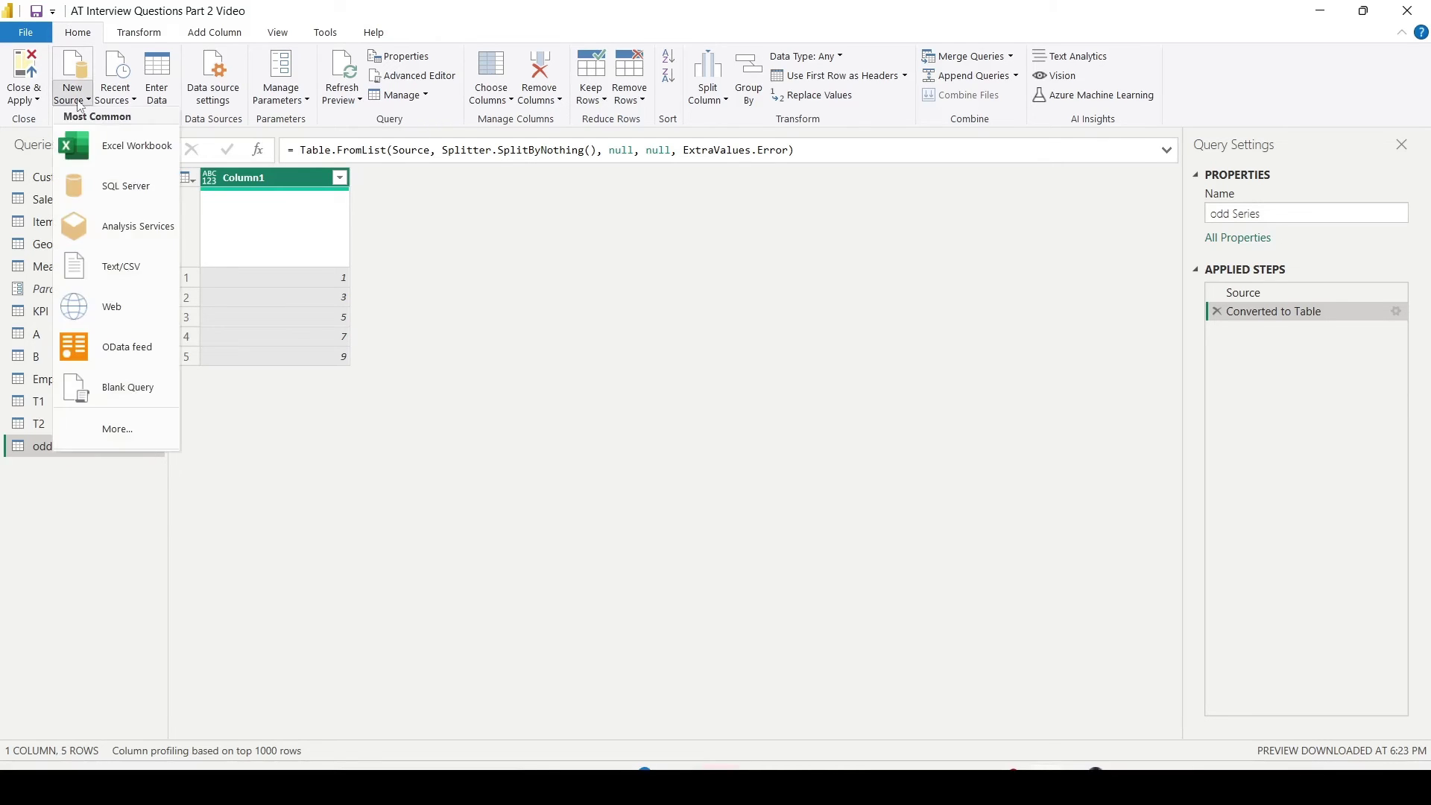
pyautogui.click(112, 386)
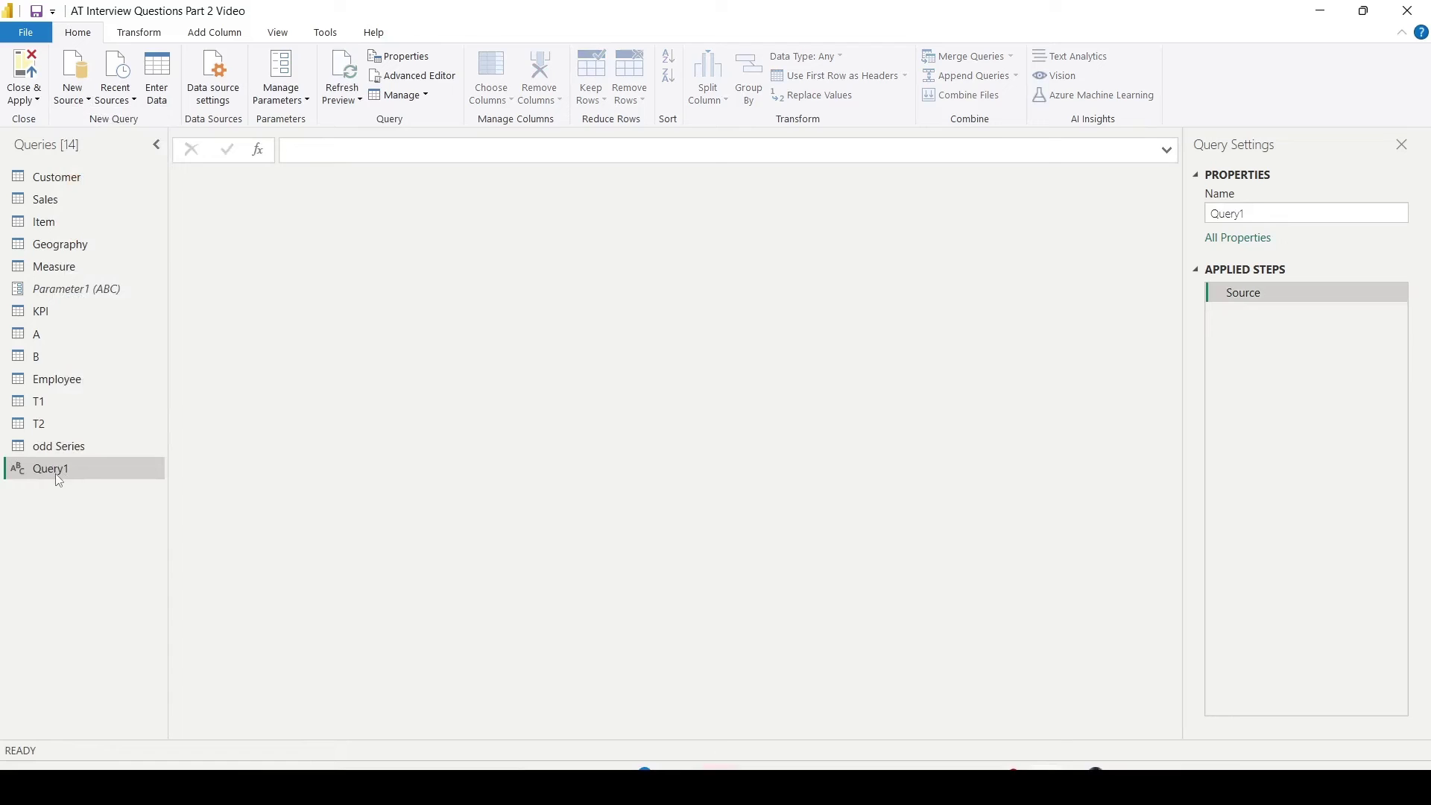
pyautogui.doubleClick(56, 472)
pyautogui.write('Even')
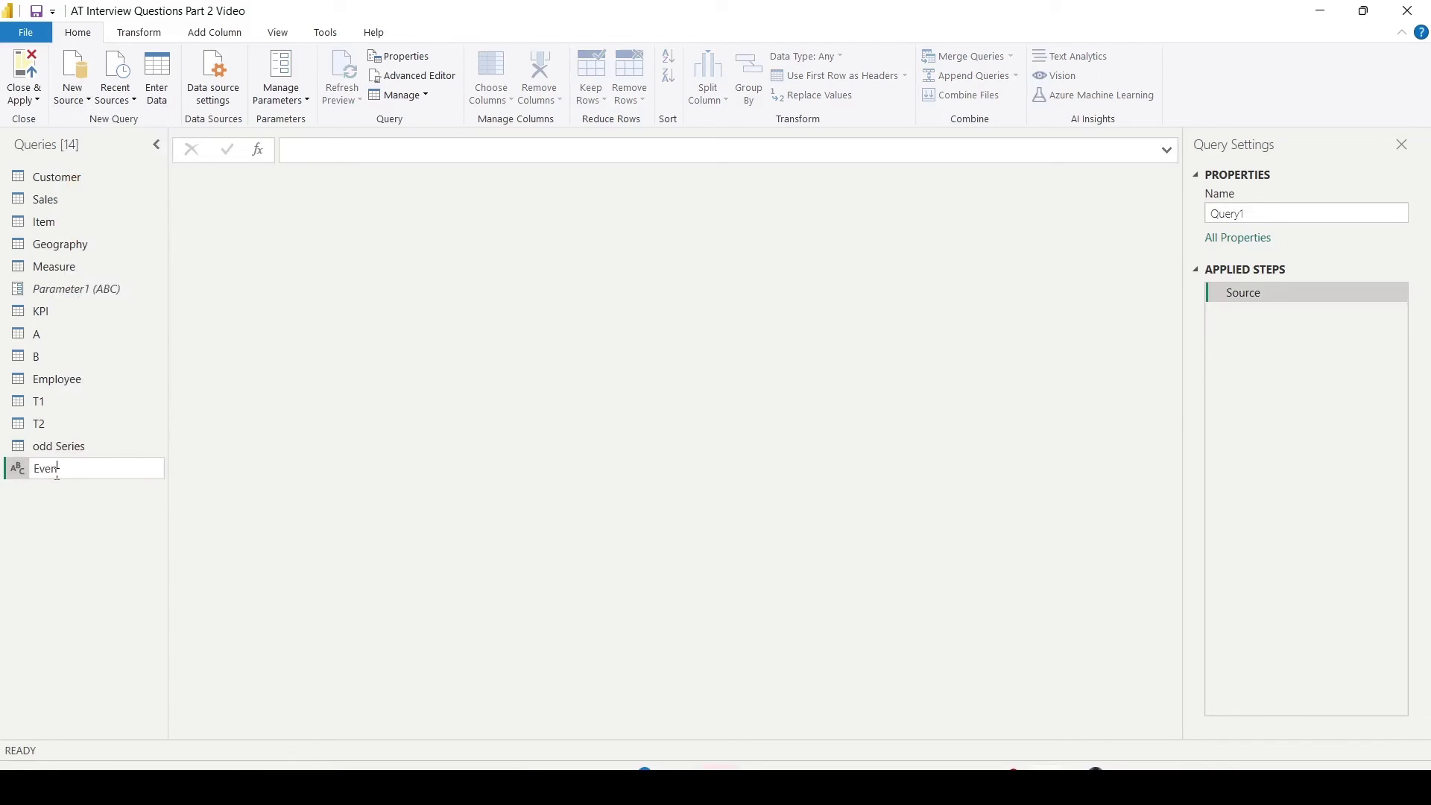
pyautogui.write(' Series')
pyautogui.press('Return')
pyautogui.rightClick(55, 472)
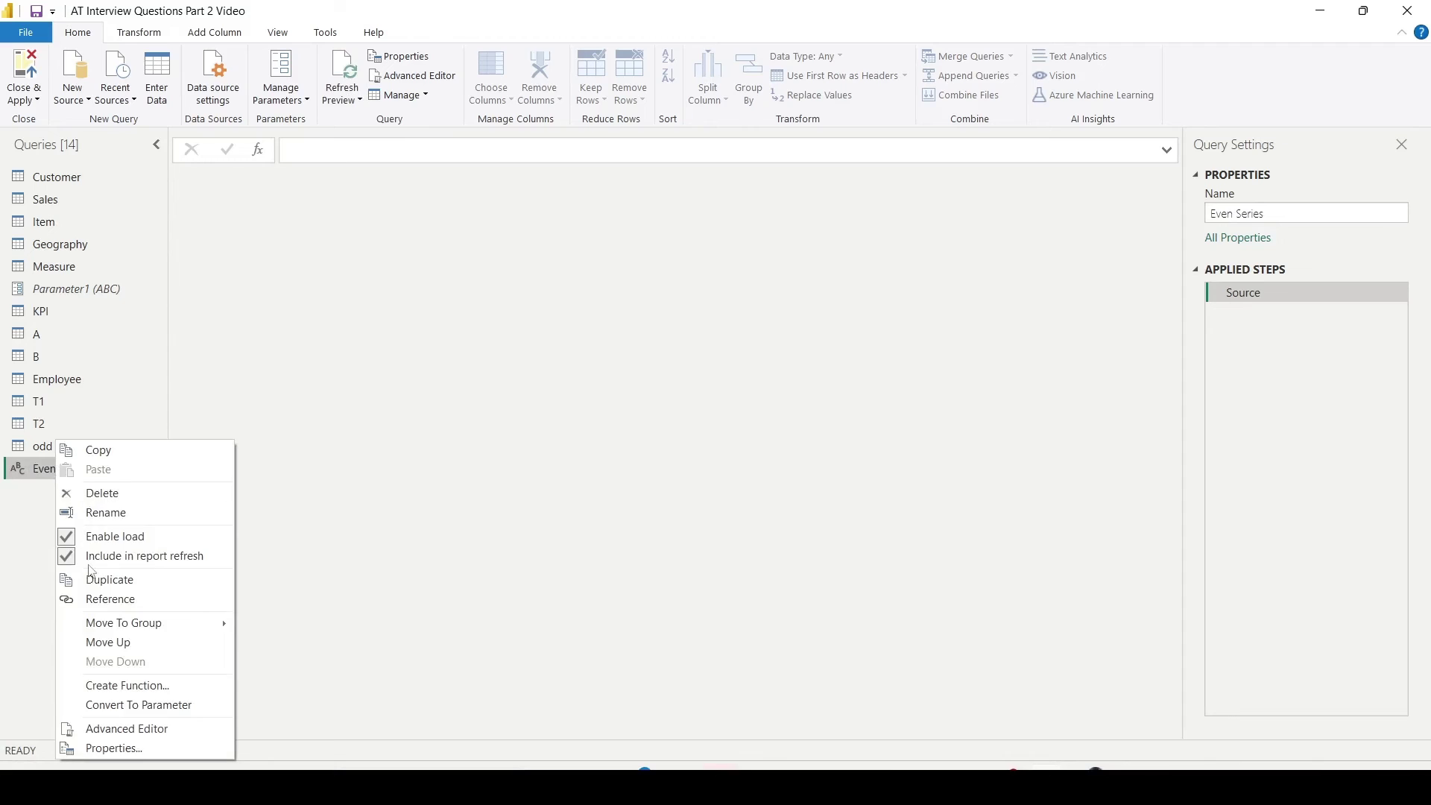
pyautogui.click(106, 730)
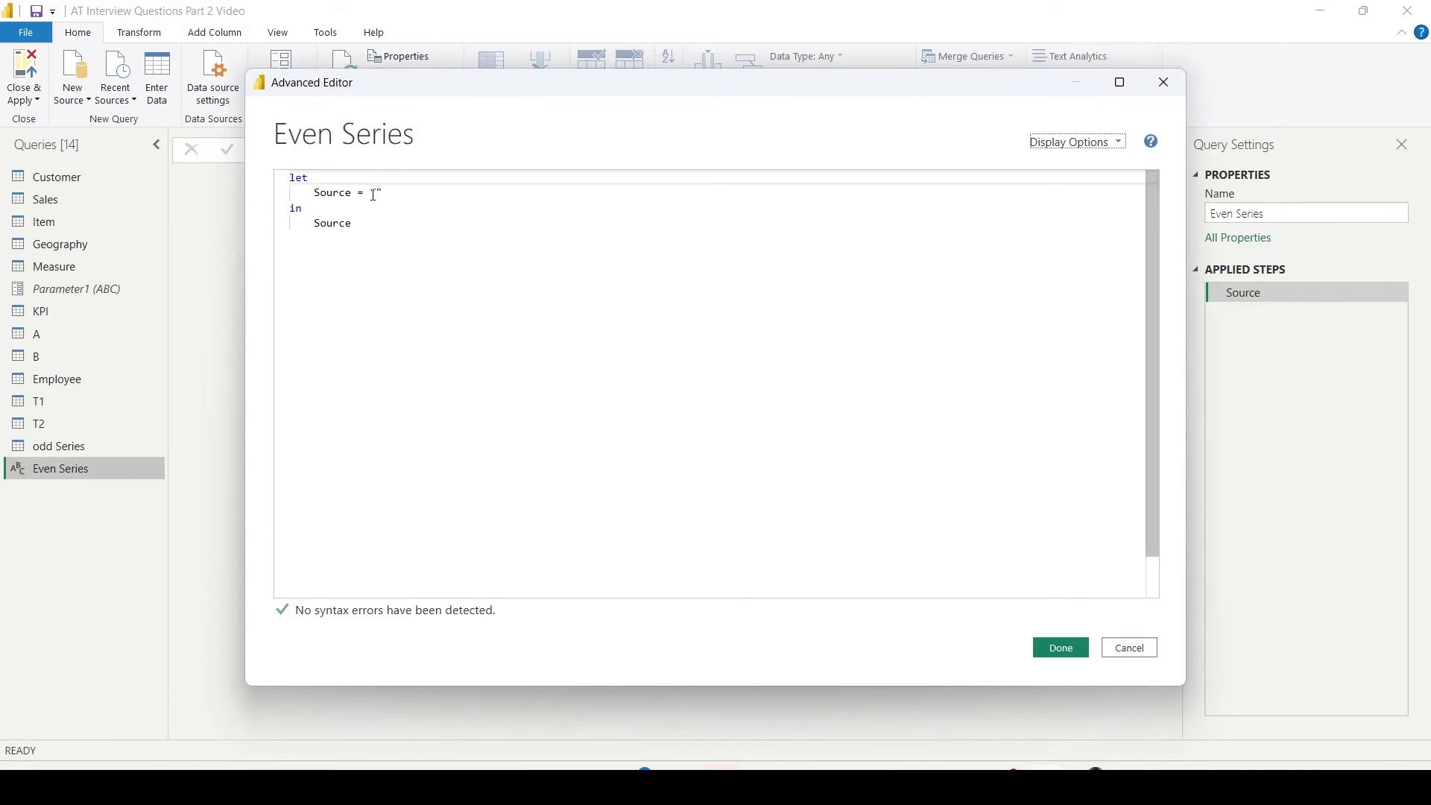
# Replace the empty Even Series Source value with List.Numbers(2,5,2).
pyautogui.doubleClick(374, 195)
pyautogui.write('List.Num')
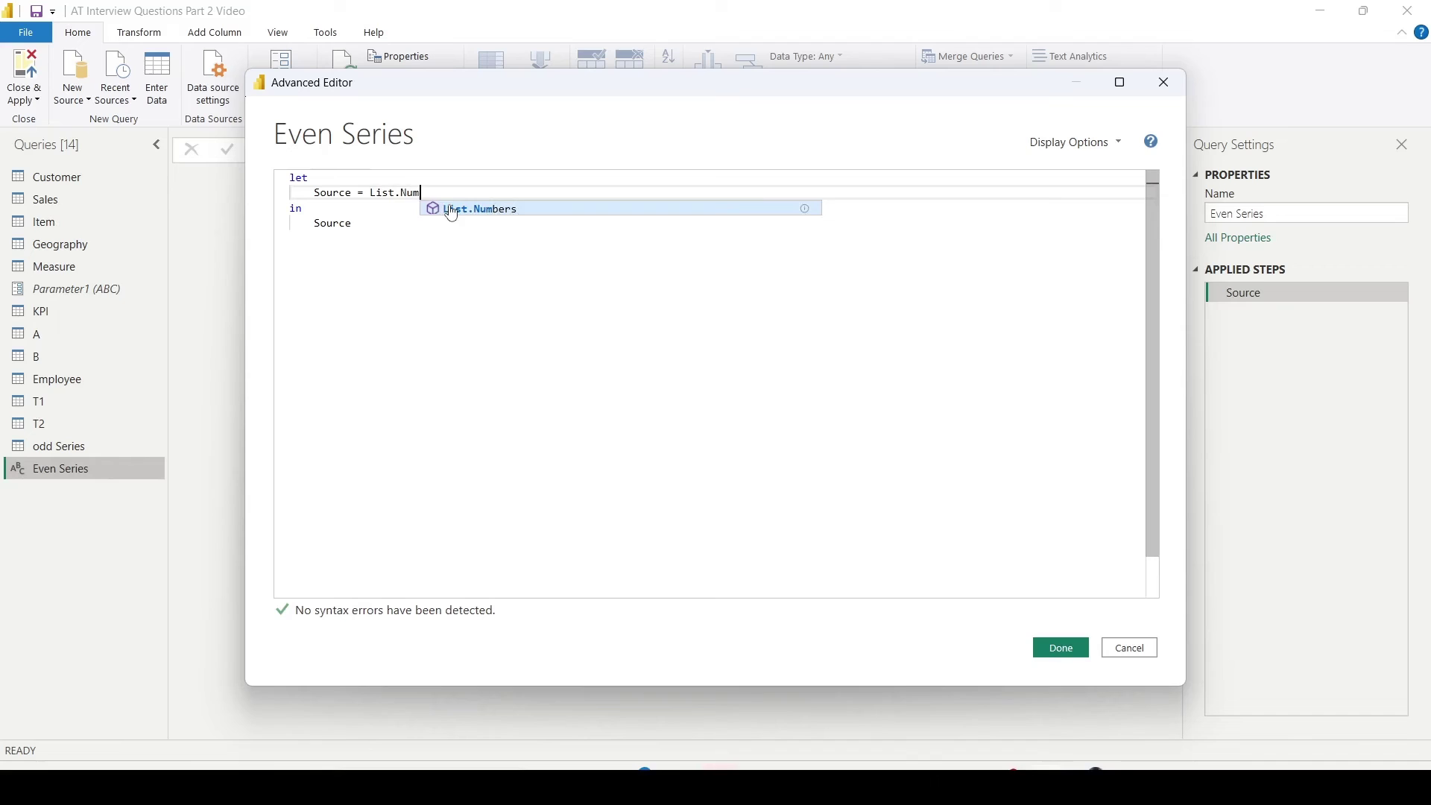
pyautogui.click(451, 210)
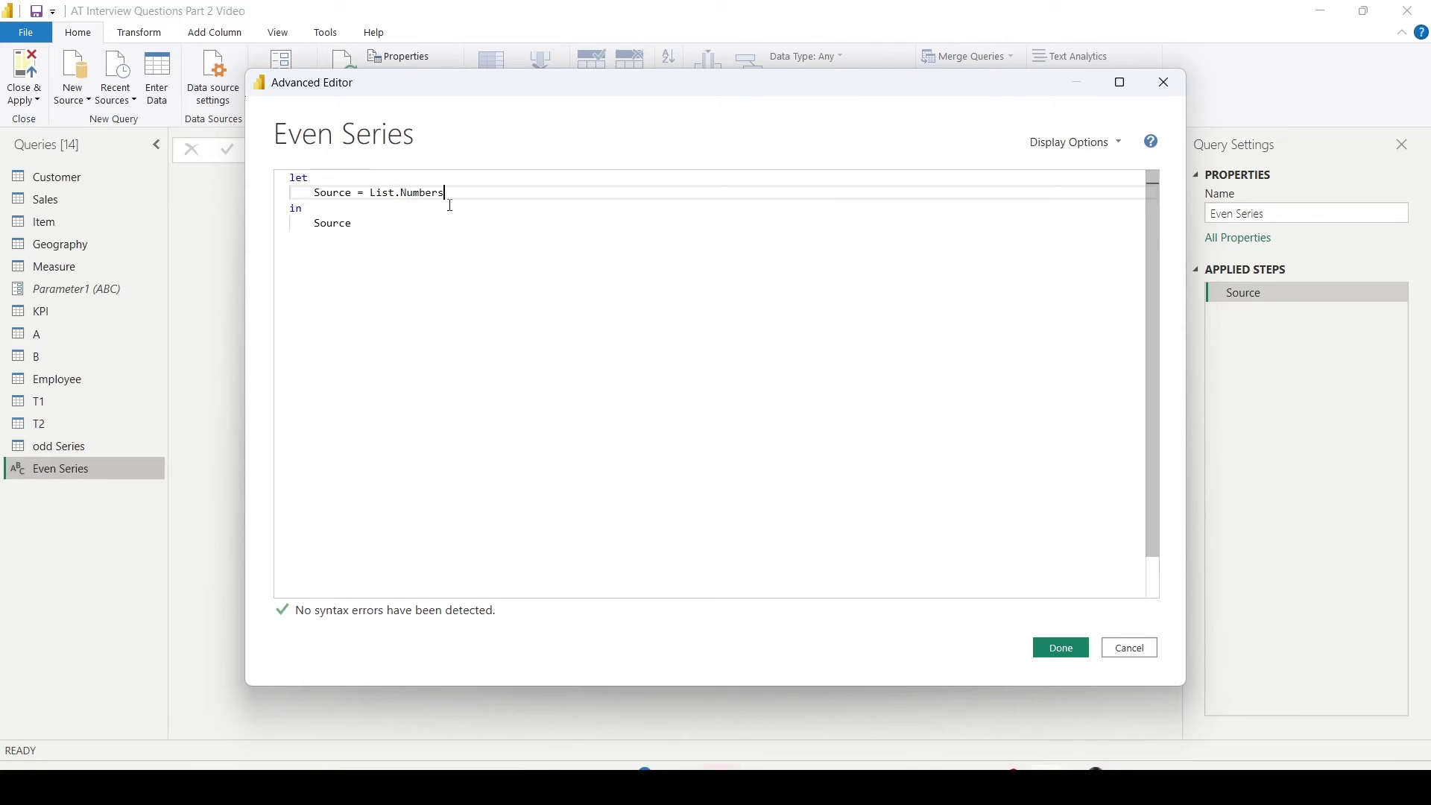
pyautogui.write('(')
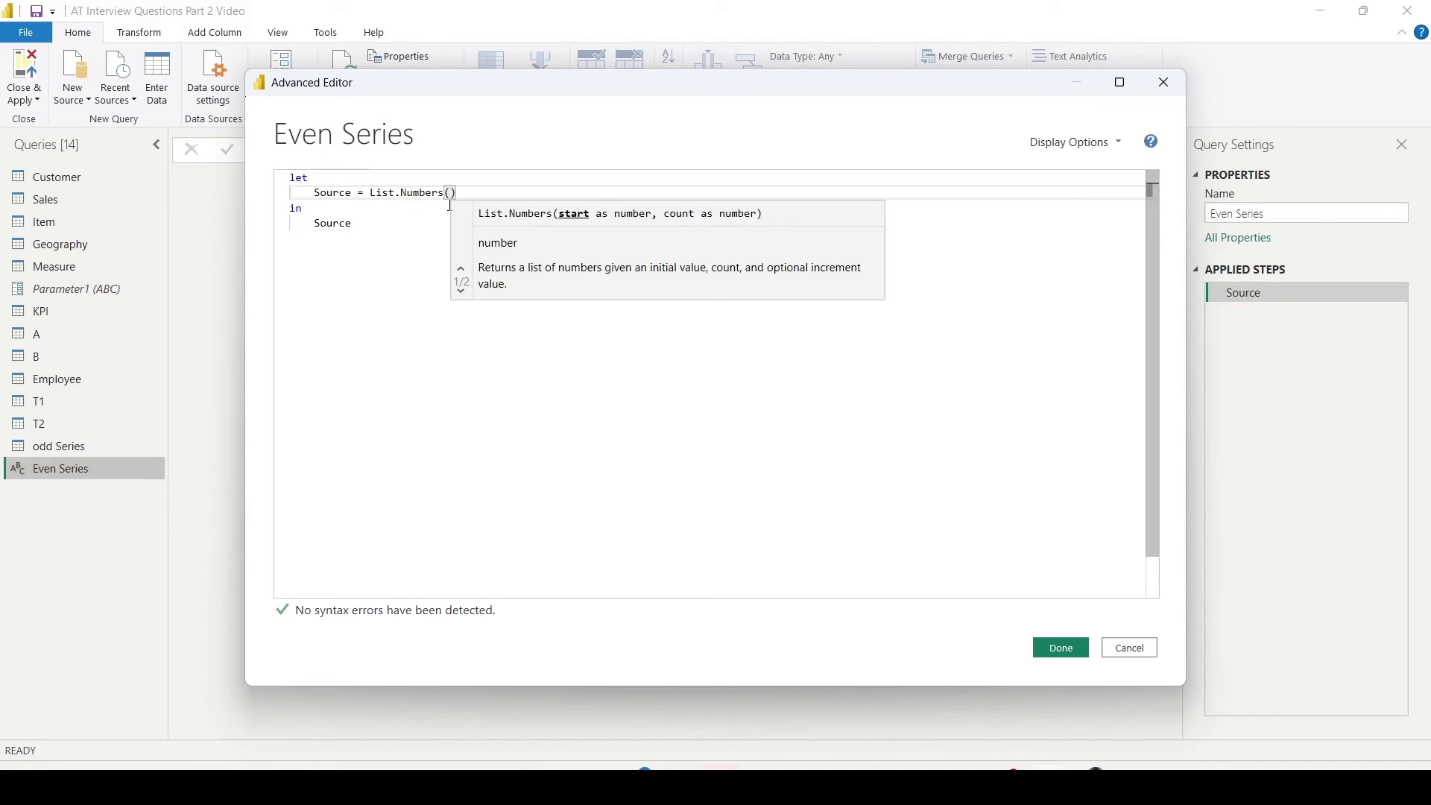
pyautogui.write('2,')
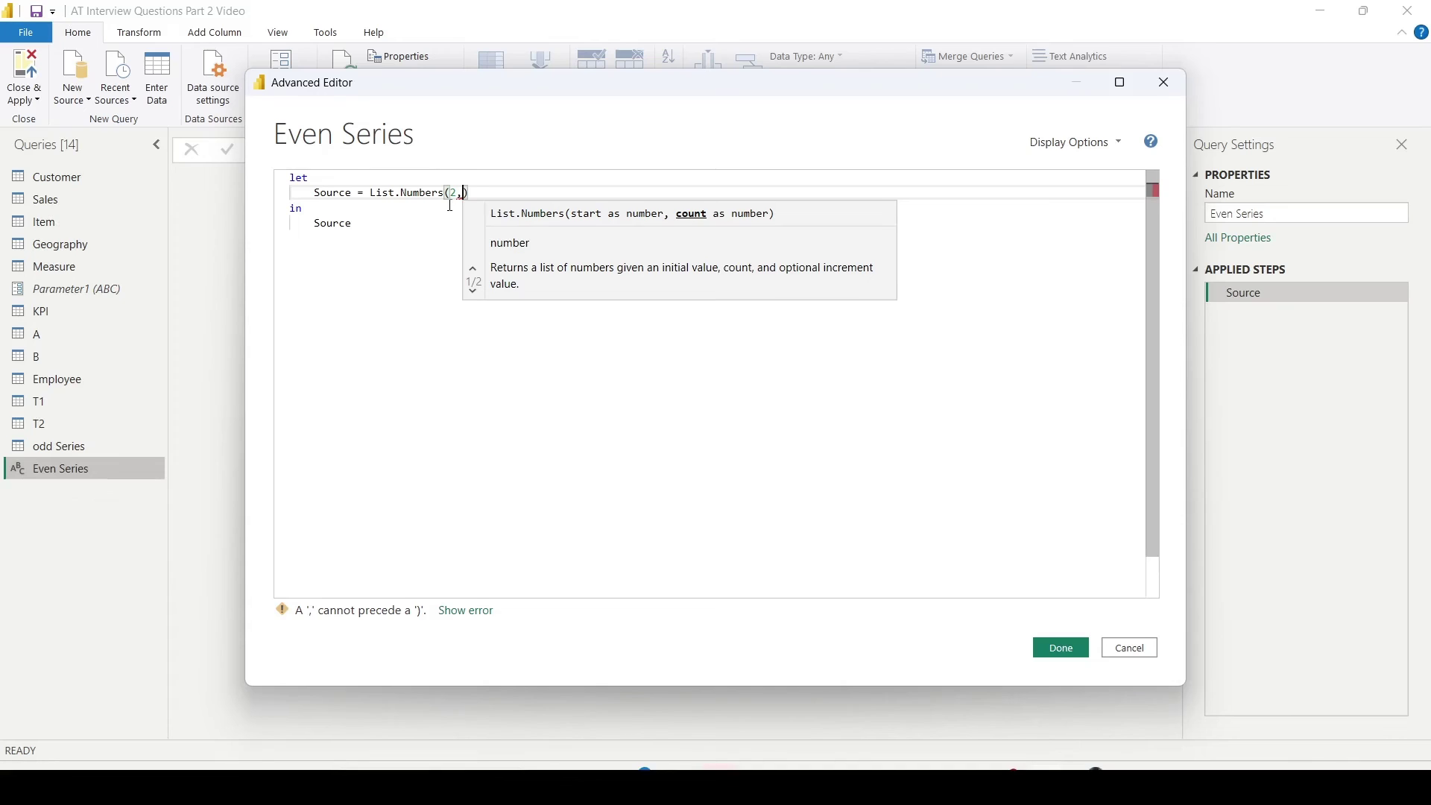
pyautogui.write('5,')
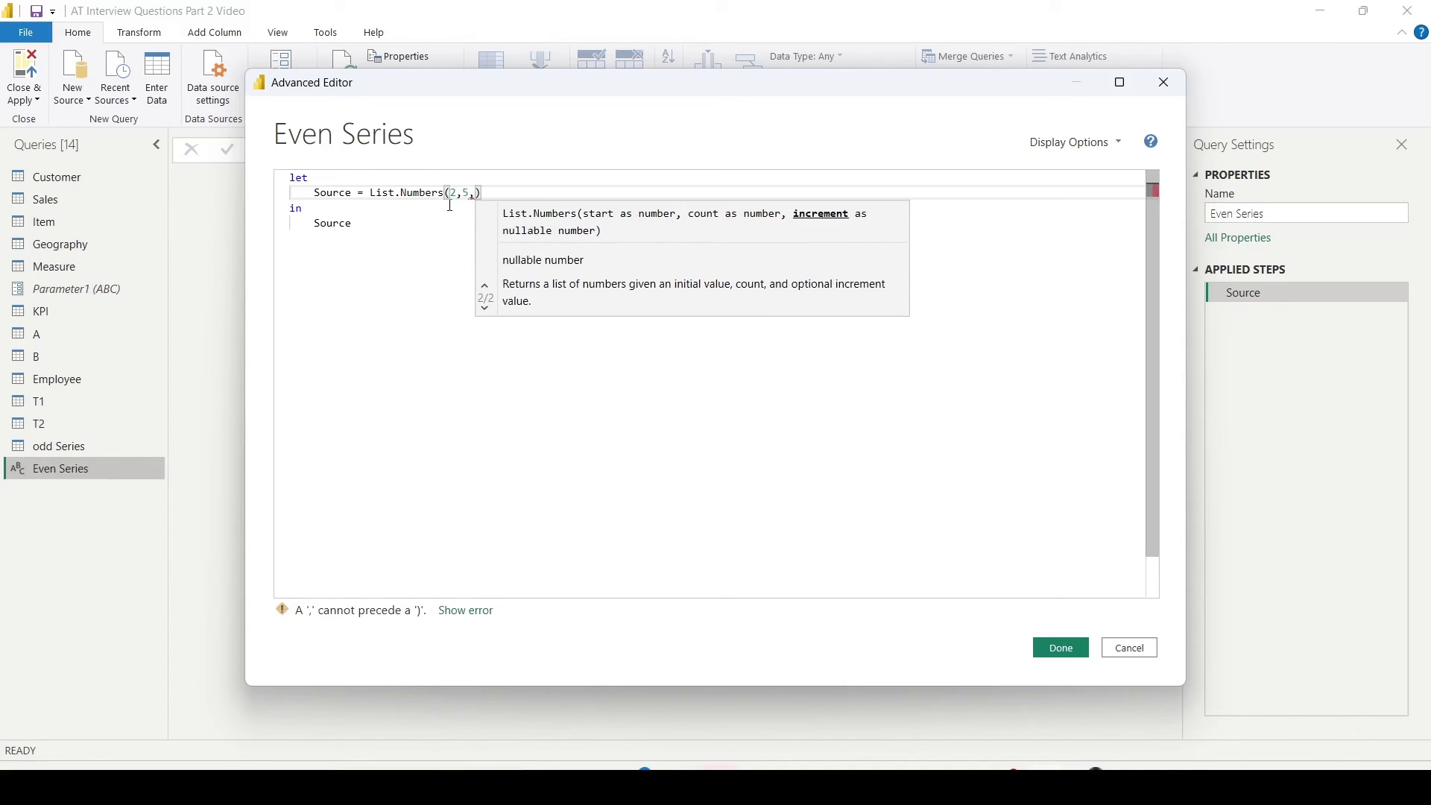
pyautogui.write('2')
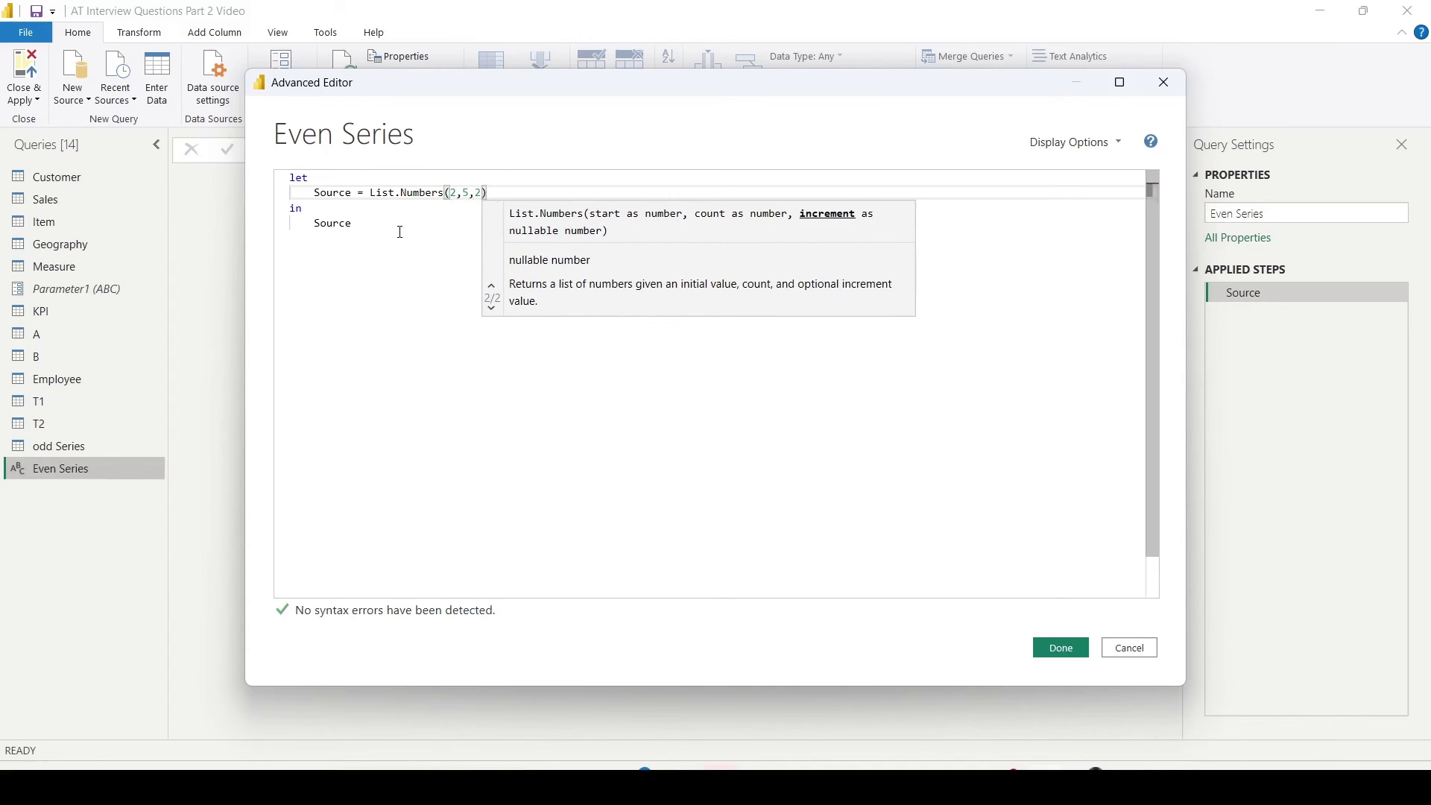
pyautogui.click(400, 231)
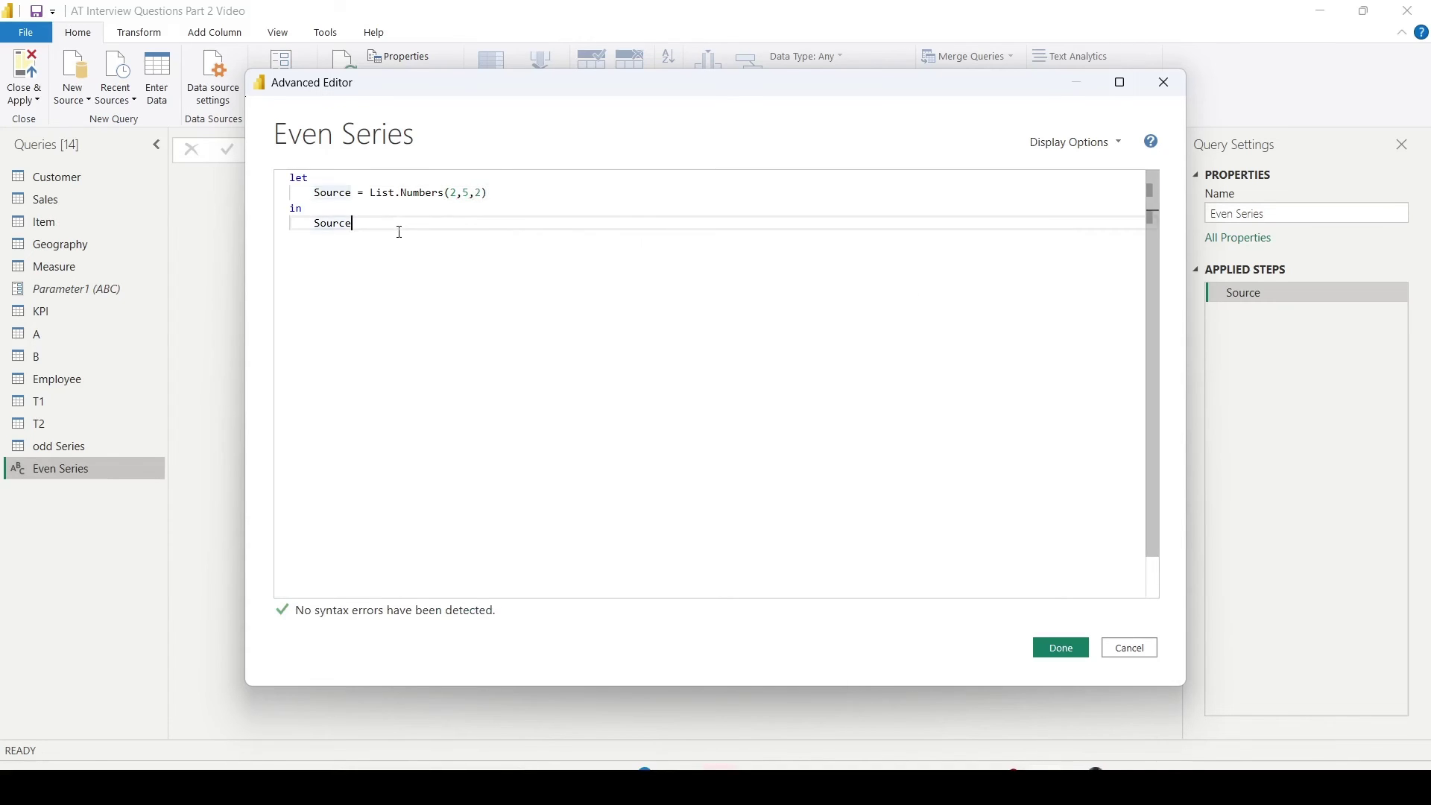
# Save the code and convert the even list (2, 4, 6, 8, 10) into a table.
pyautogui.click(1061, 649)
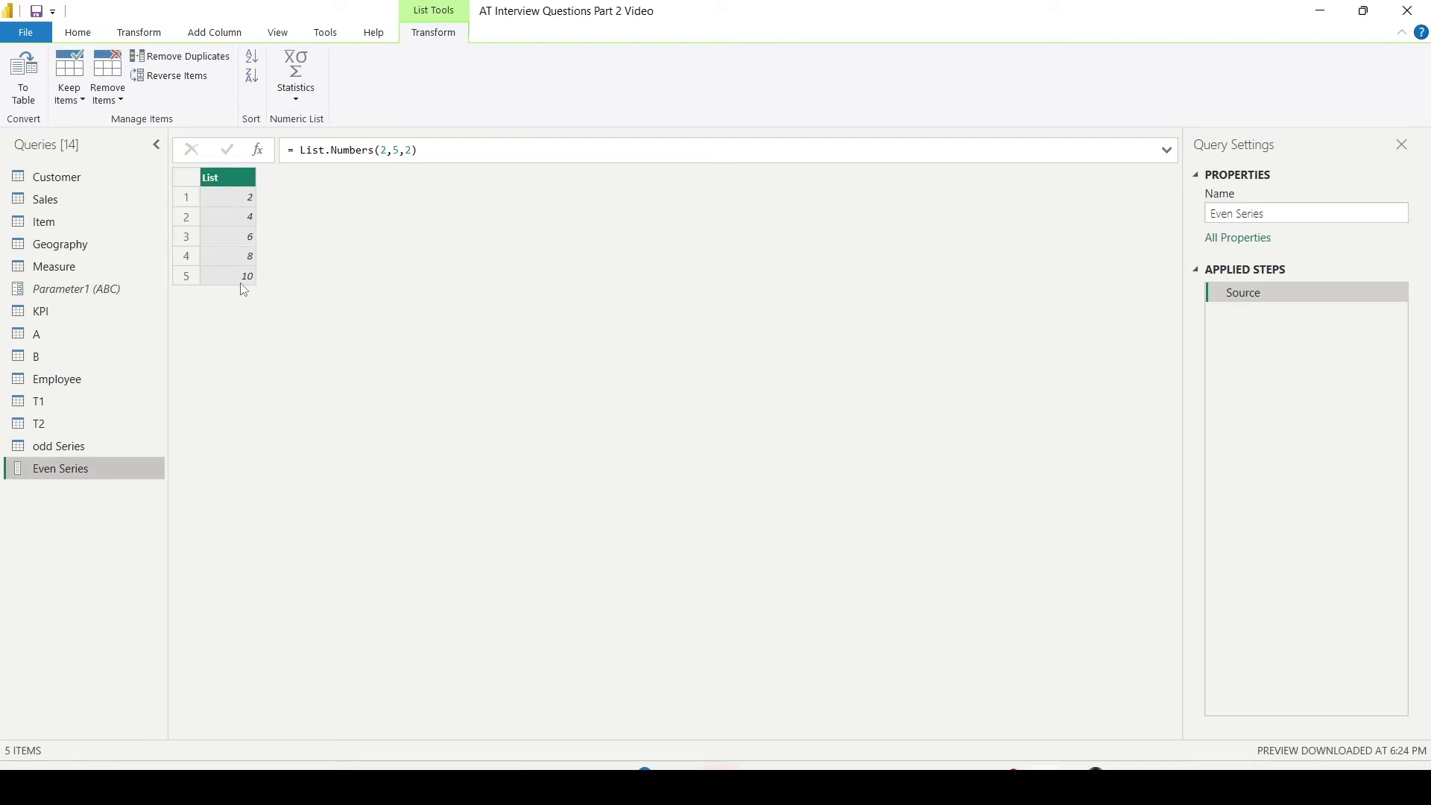
pyautogui.click(25, 100)
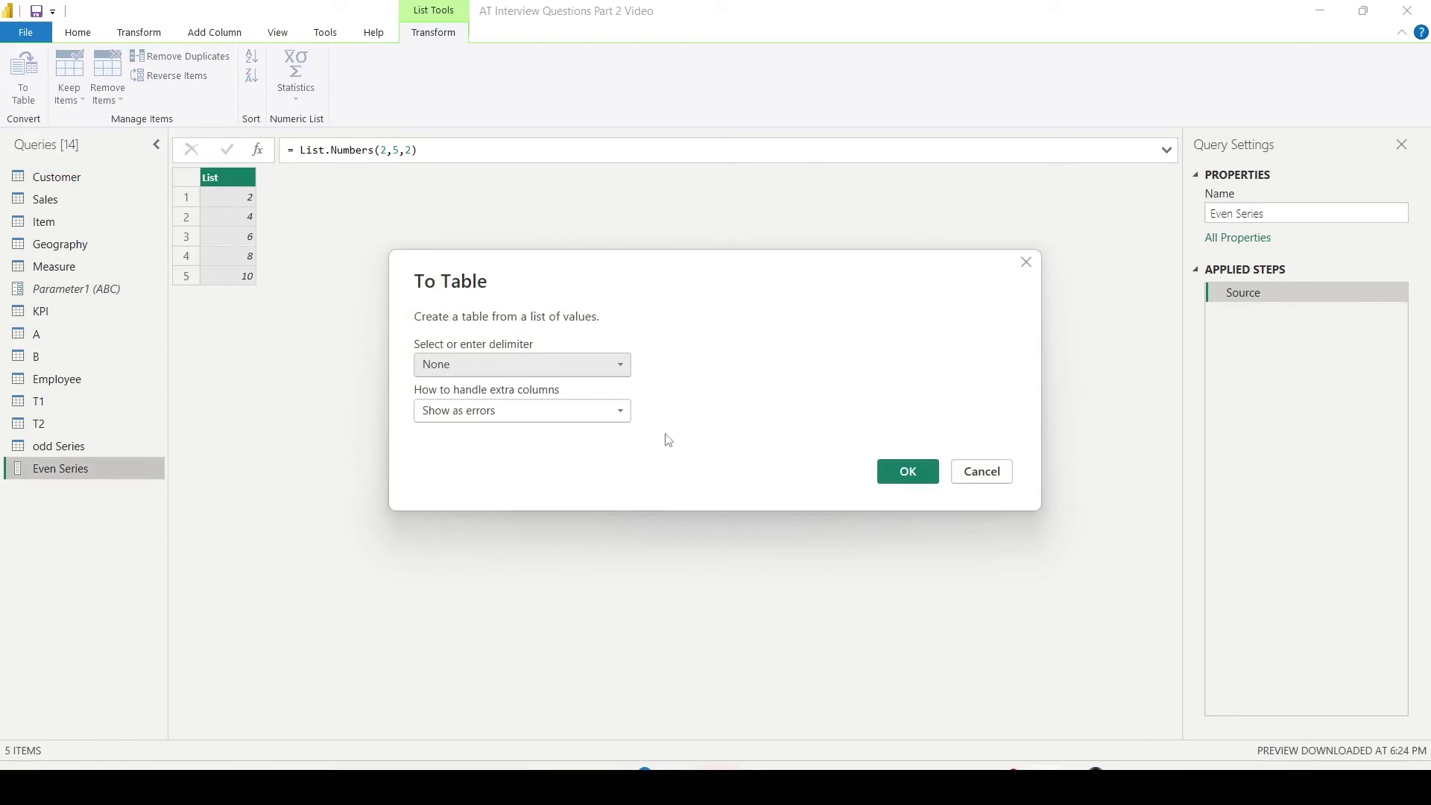
pyautogui.click(910, 478)
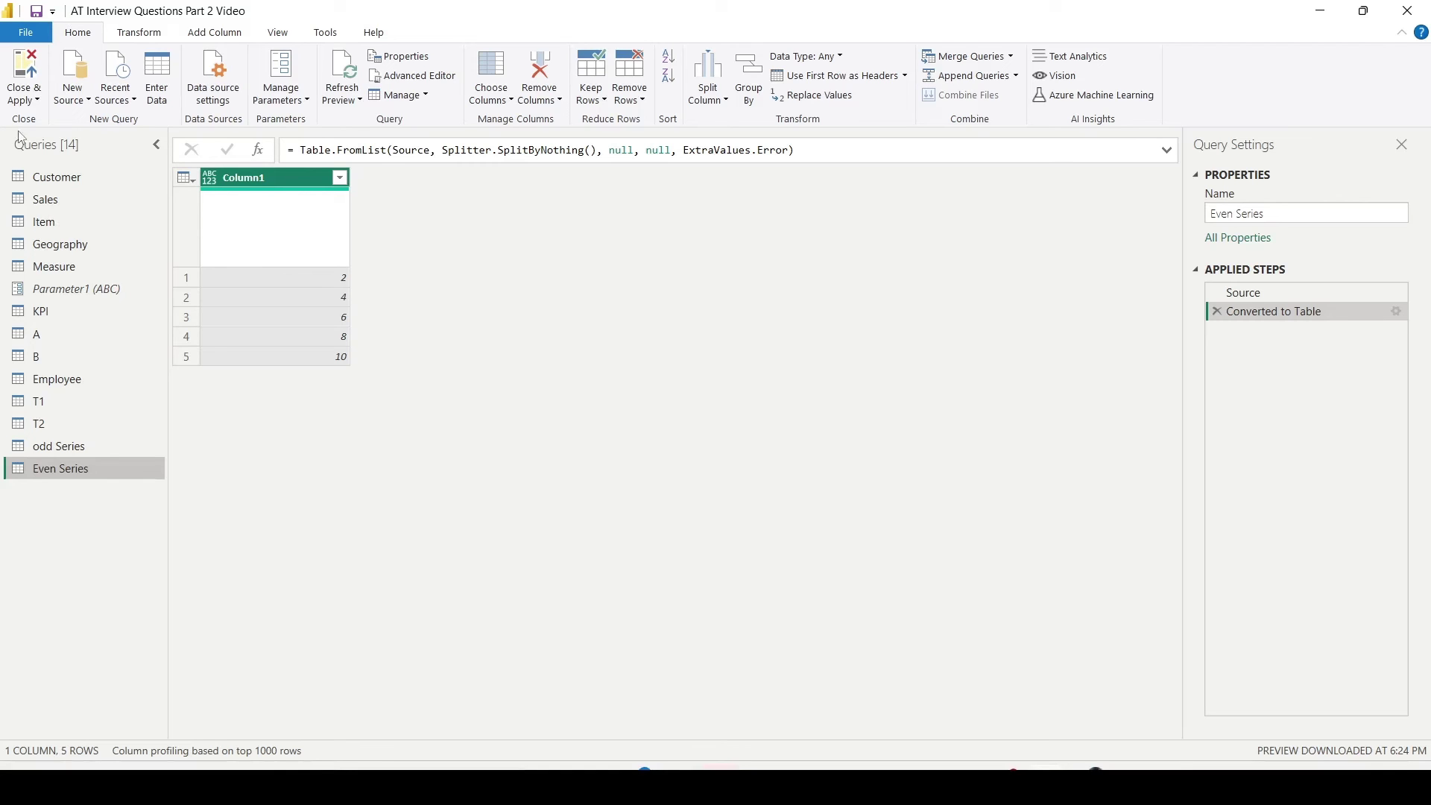
pyautogui.click(21, 105)
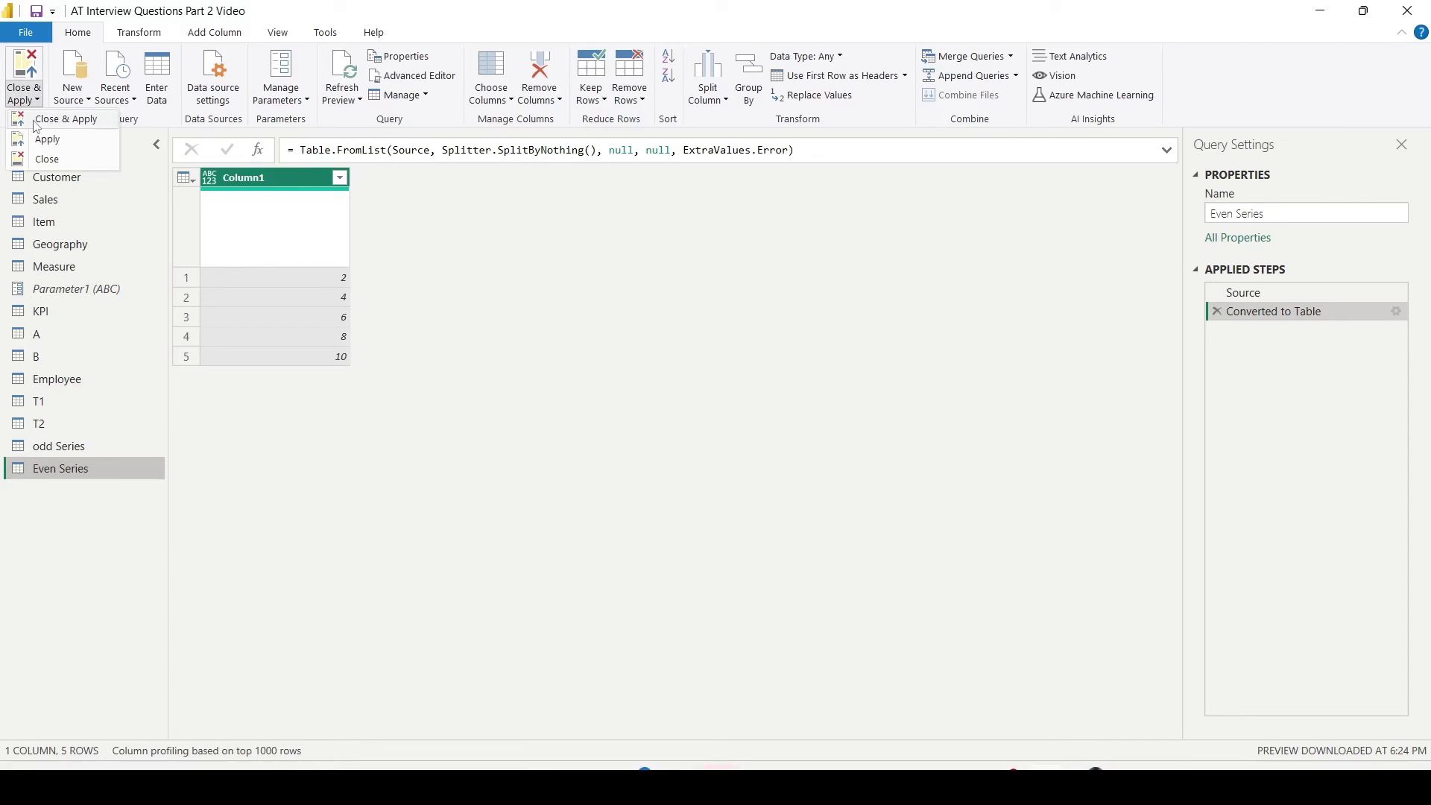
# Choose Close & Apply to load the odd Series and Even Series queries.
pyautogui.click(35, 122)
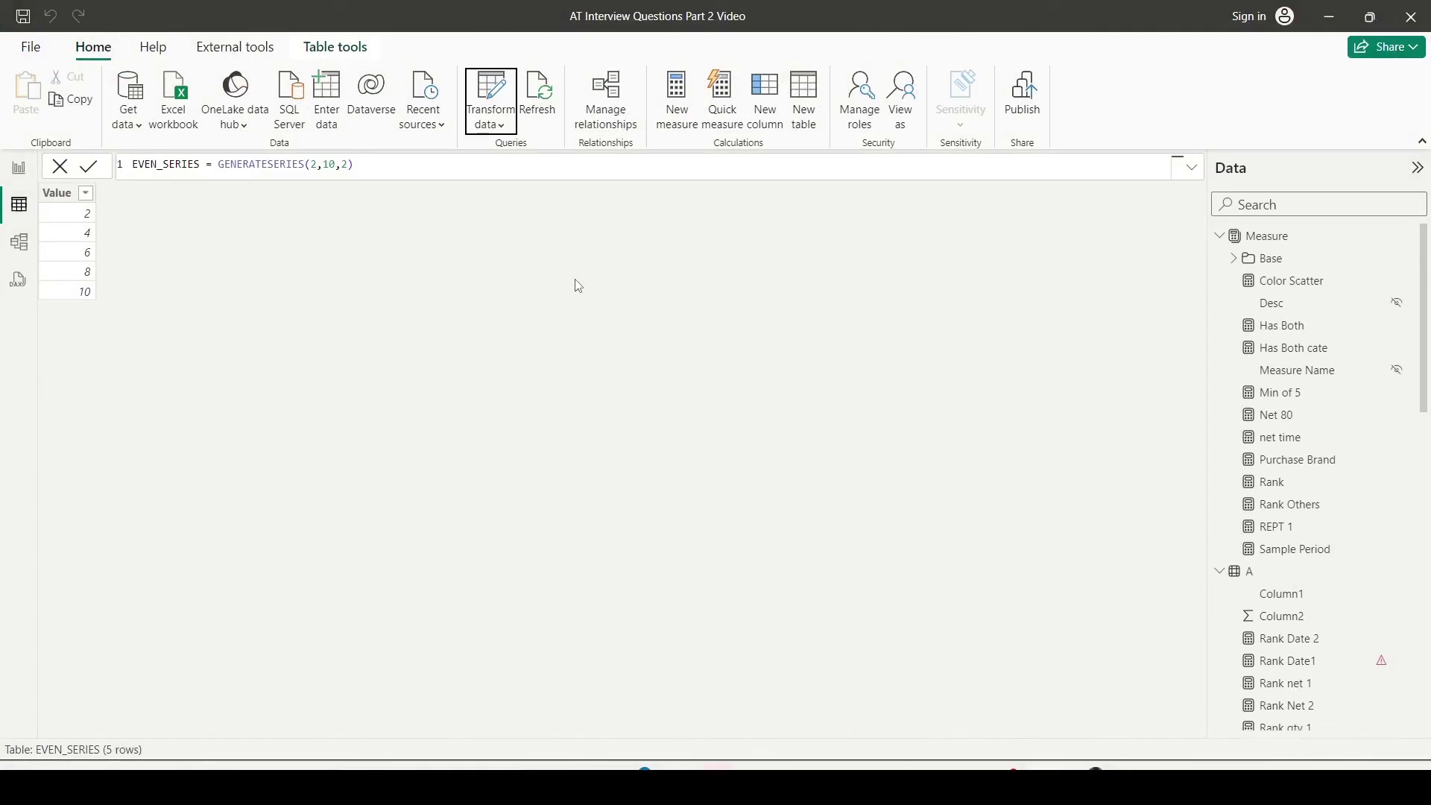